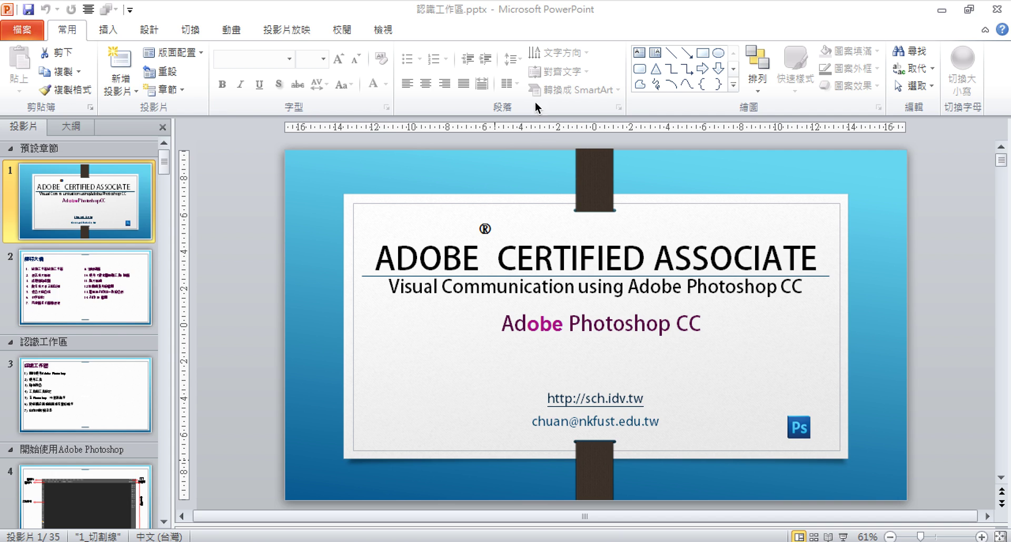
# Add slide 2 after the title slide and insert a table of 6 columns by 5 rows.
pyautogui.click(125, 64)
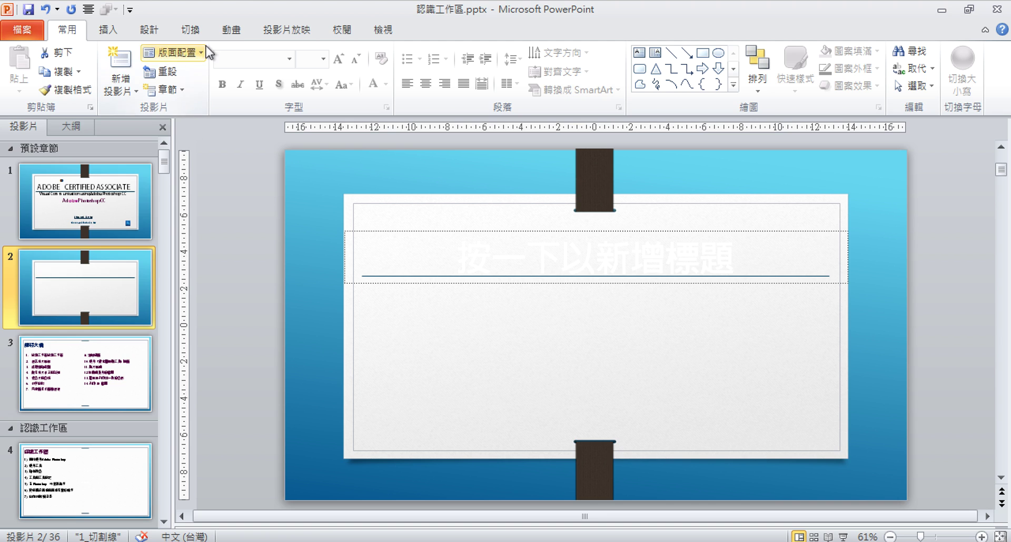
pyautogui.click(96, 33)
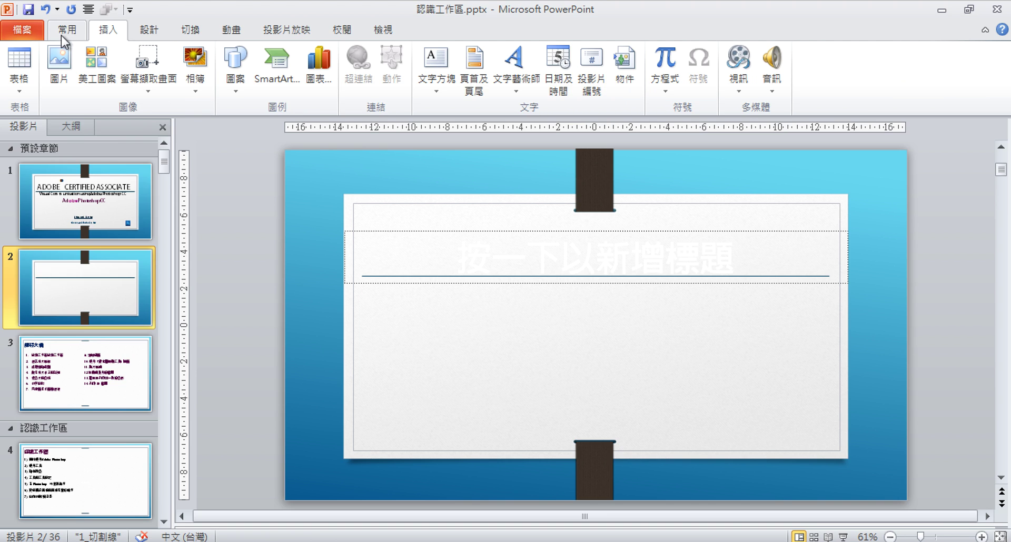
pyautogui.click(32, 89)
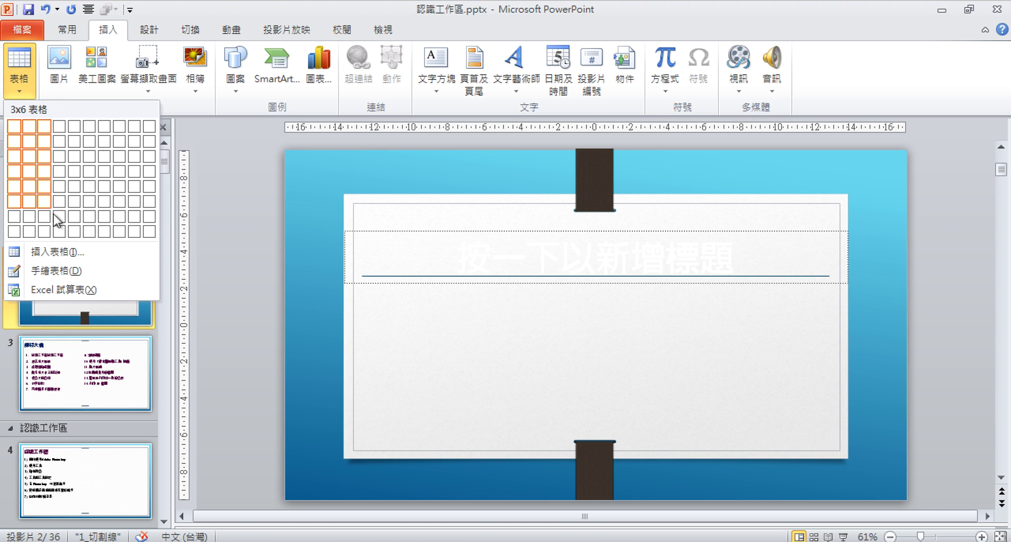
pyautogui.click(64, 252)
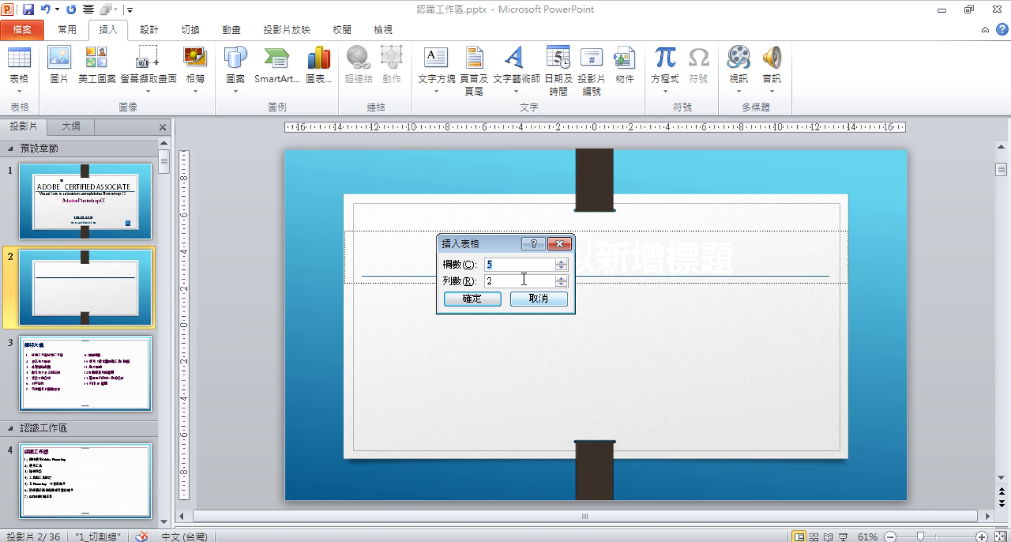
pyautogui.click(522, 283)
pyautogui.click(515, 266)
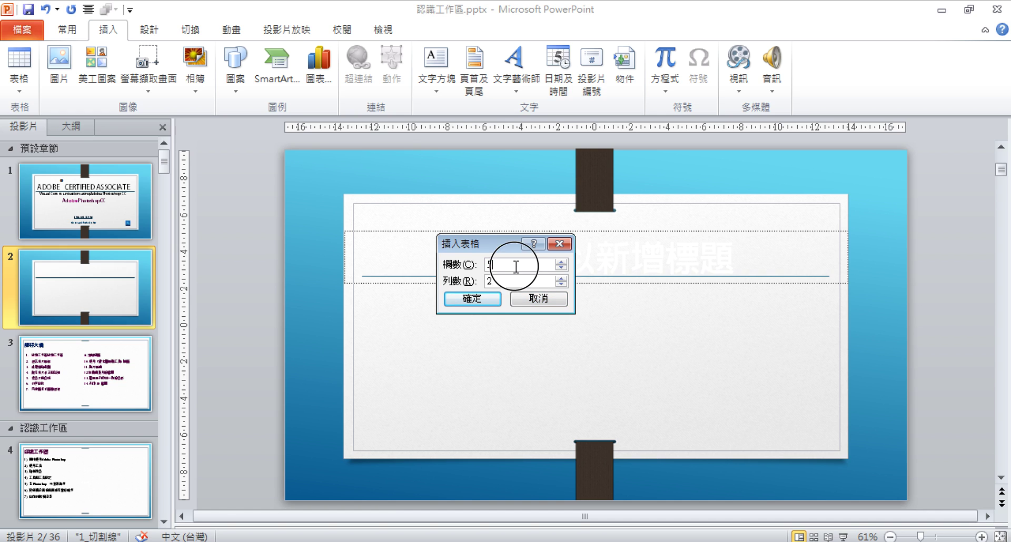
pyautogui.press('BackSpace')
pyautogui.click(523, 283)
pyautogui.write('5')
pyautogui.click(461, 300)
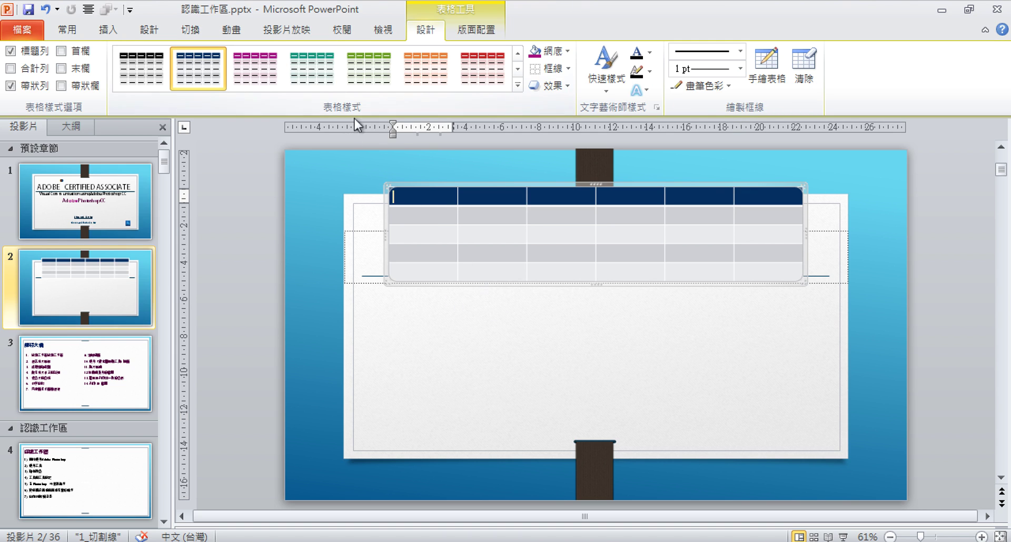
# Move the table below the slide title and slightly widen the first two columns.
pyautogui.click(428, 179)
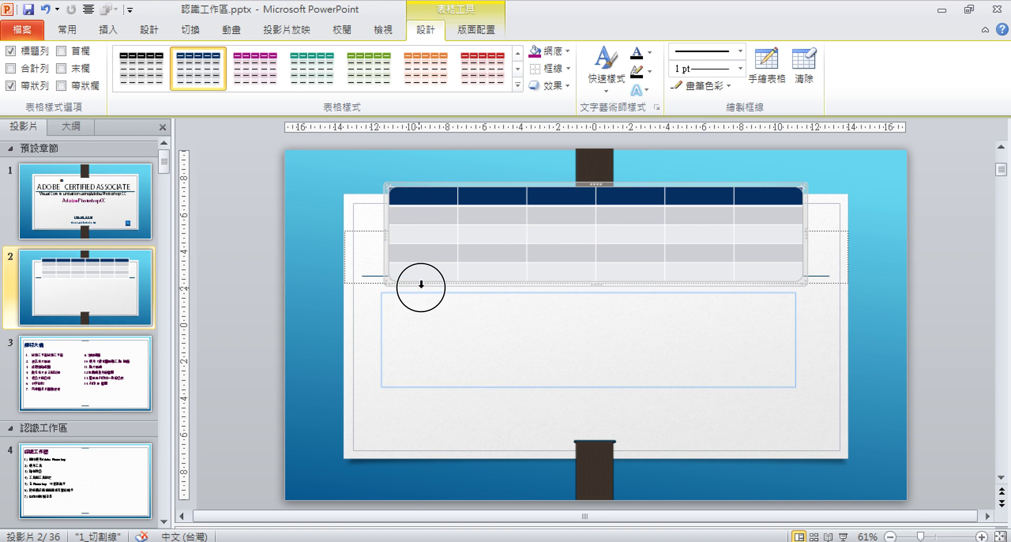
pyautogui.moveTo(428, 179); pyautogui.dragTo(420, 285)
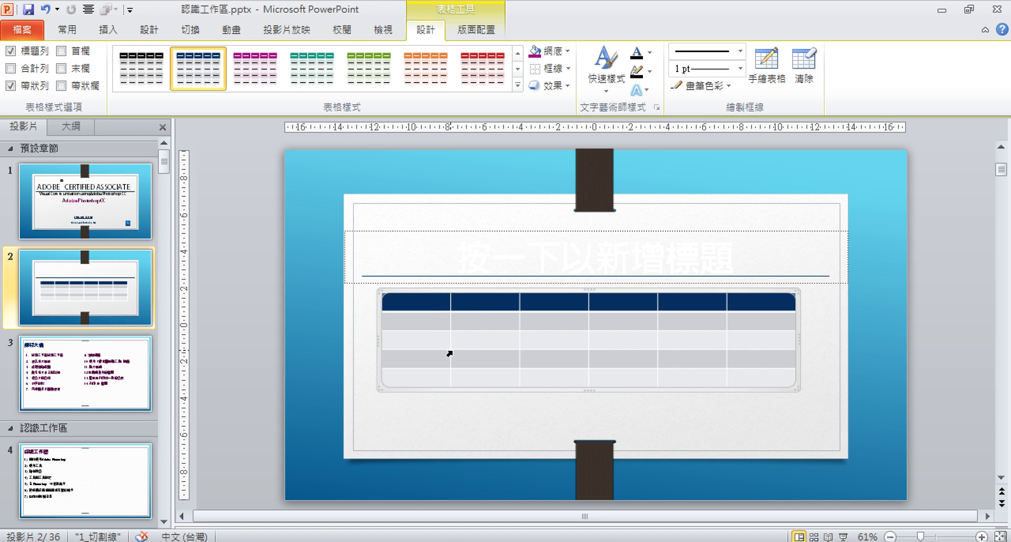
pyautogui.moveTo(451, 334); pyautogui.dragTo(456, 331)
pyautogui.moveTo(520, 347); pyautogui.dragTo(525, 347)
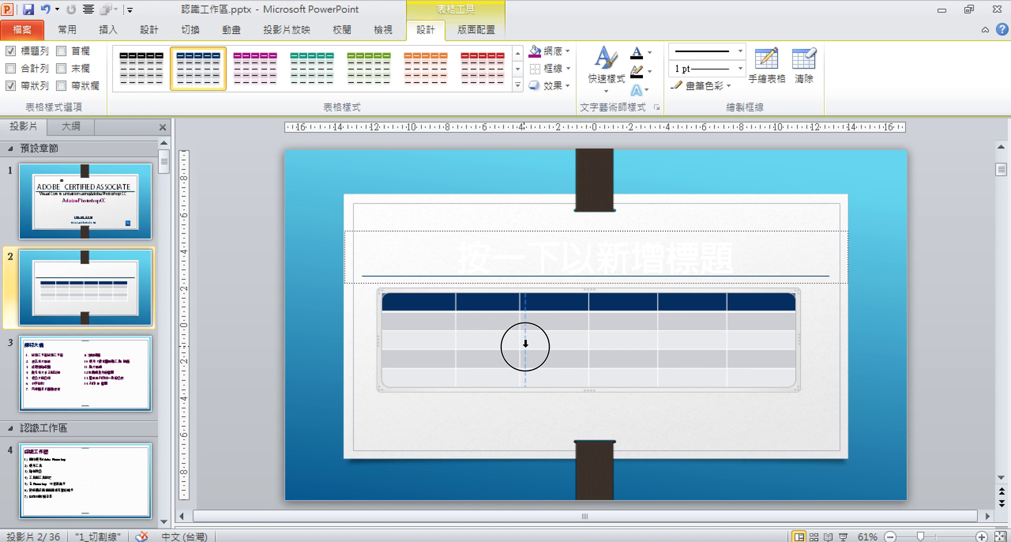
# Shift the table slightly right and up, then extend its bottom edge to make it taller.
pyautogui.click(491, 327)
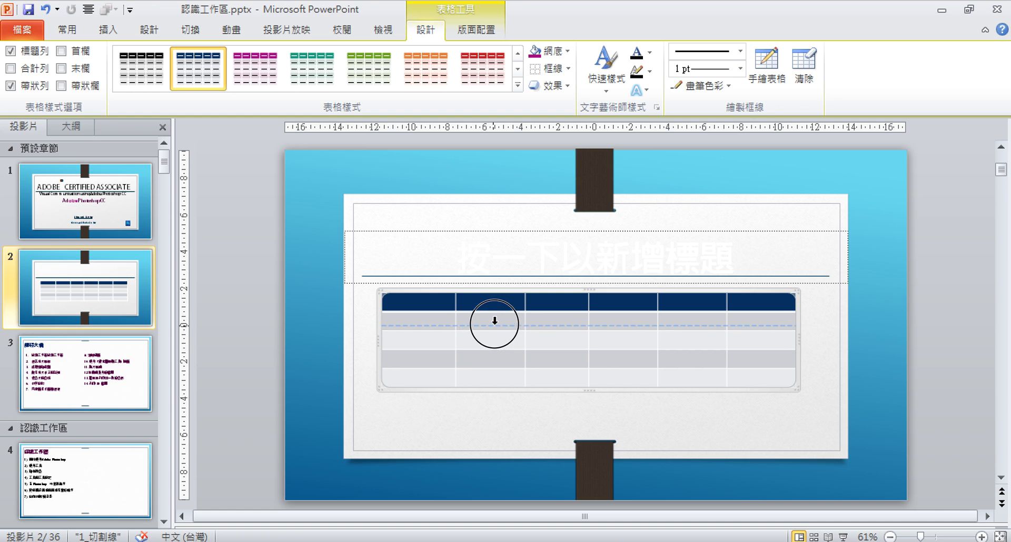
pyautogui.click(494, 342)
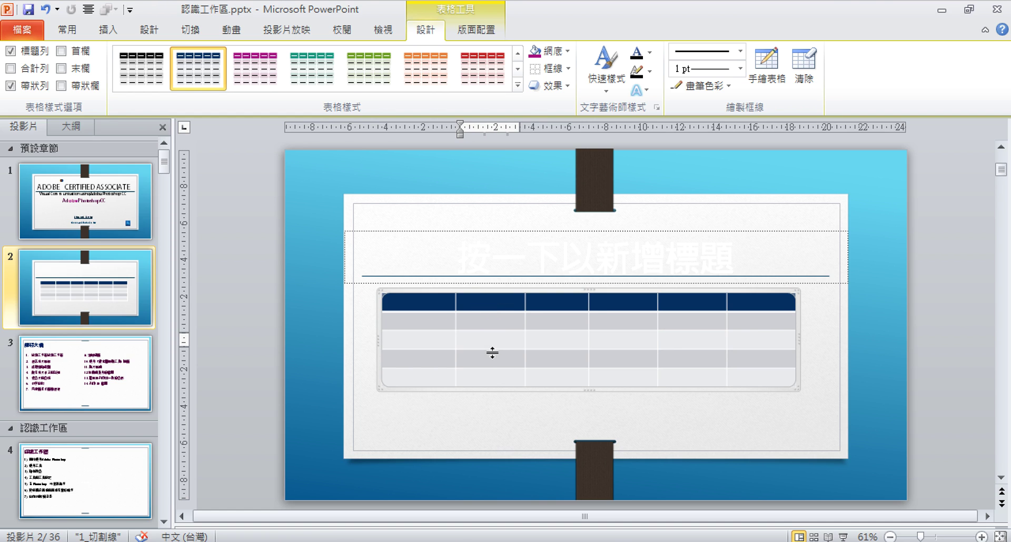
pyautogui.click(494, 347)
pyautogui.click(493, 351)
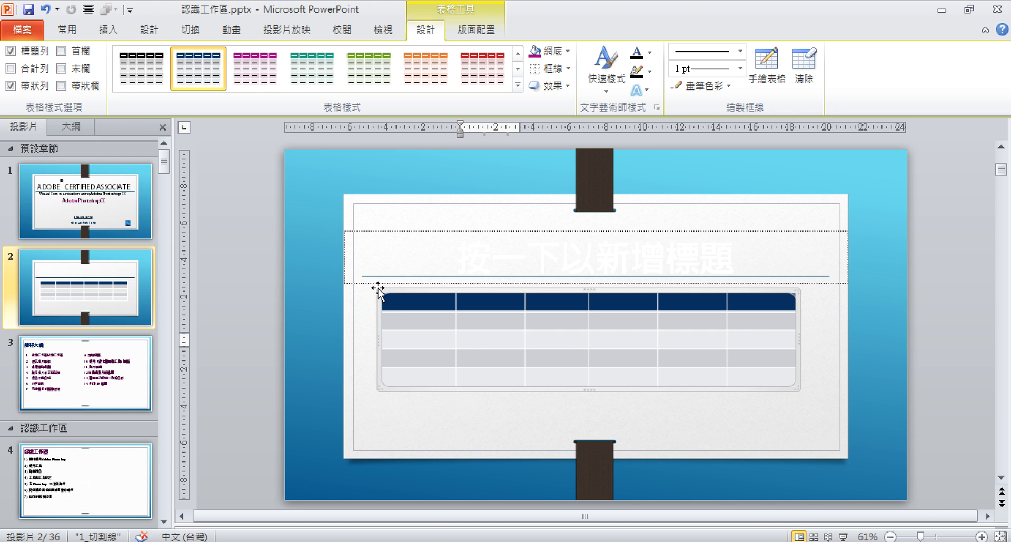
pyautogui.moveTo(379, 290); pyautogui.dragTo(371, 275)
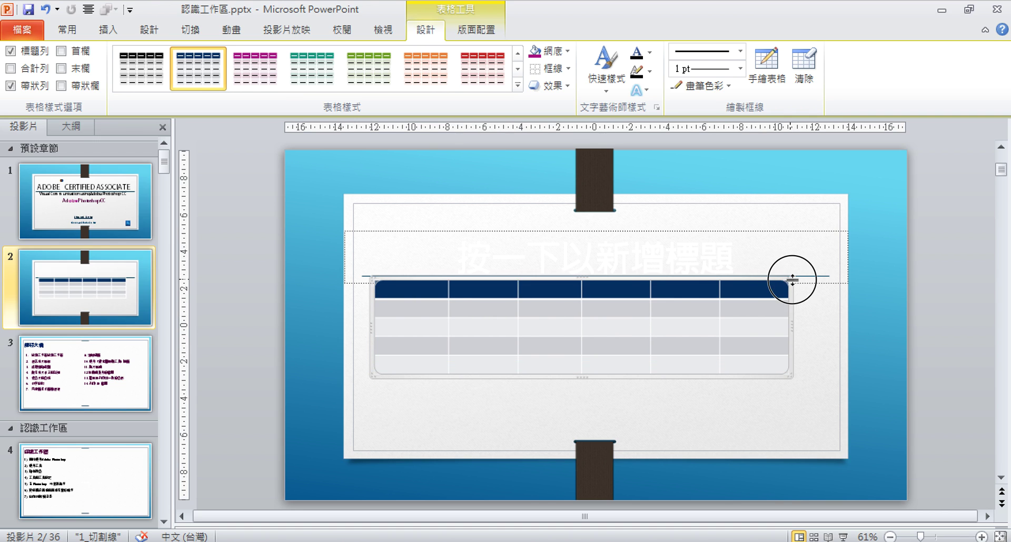
pyautogui.moveTo(792, 279); pyautogui.dragTo(814, 275)
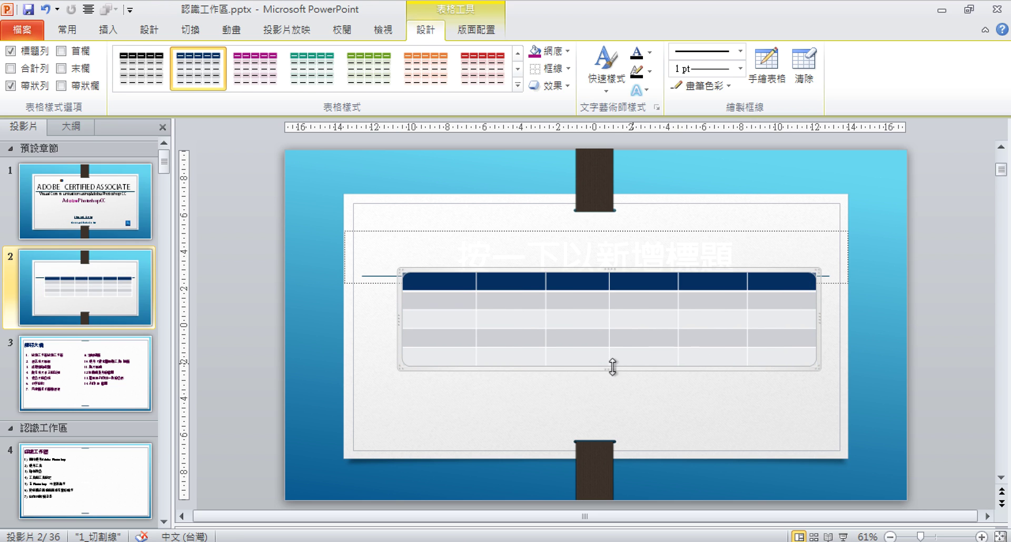
pyautogui.moveTo(609, 368); pyautogui.dragTo(605, 395)
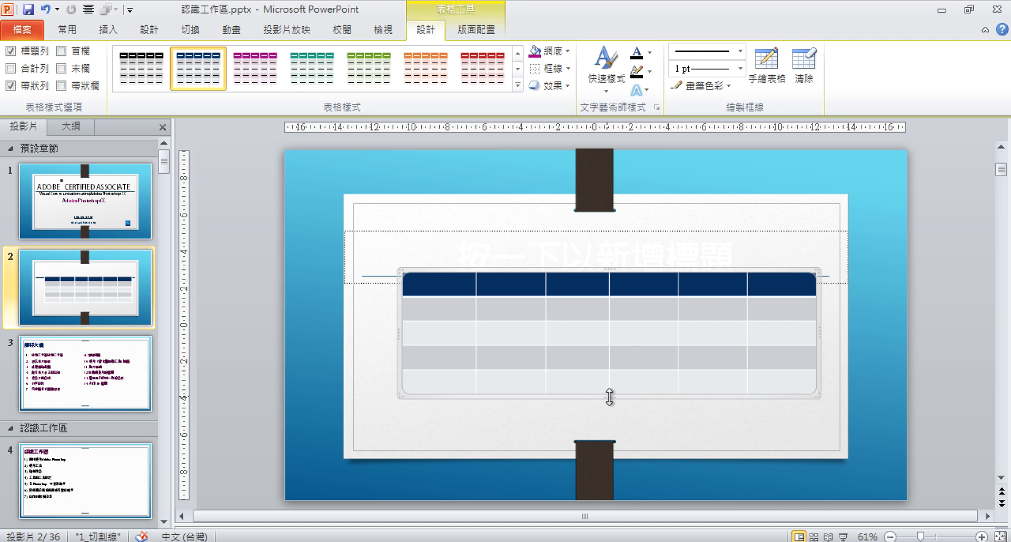
# Insert new rows below the current table row.
pyautogui.rightClick(609, 398)
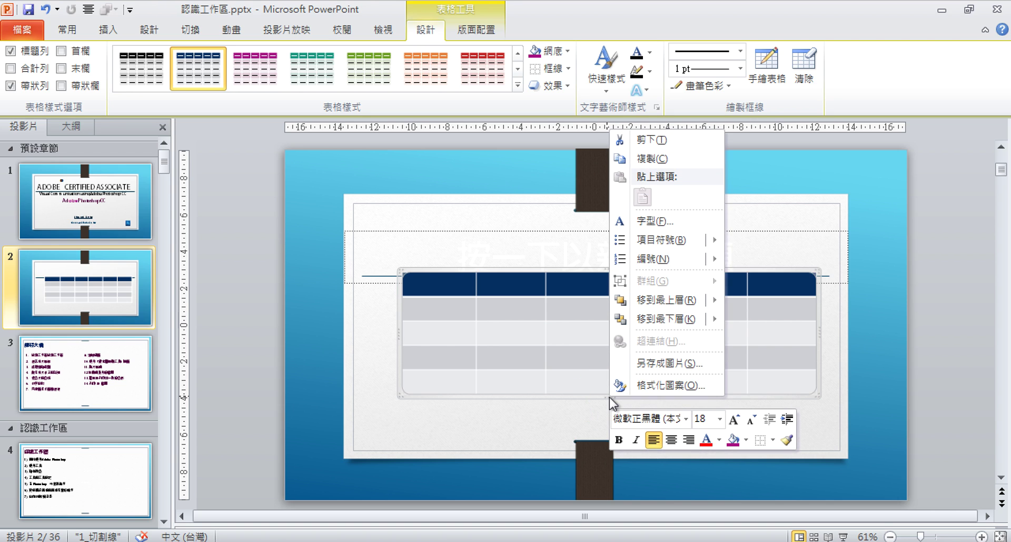
pyautogui.click(574, 403)
pyautogui.rightClick(574, 398)
pyautogui.click(573, 399)
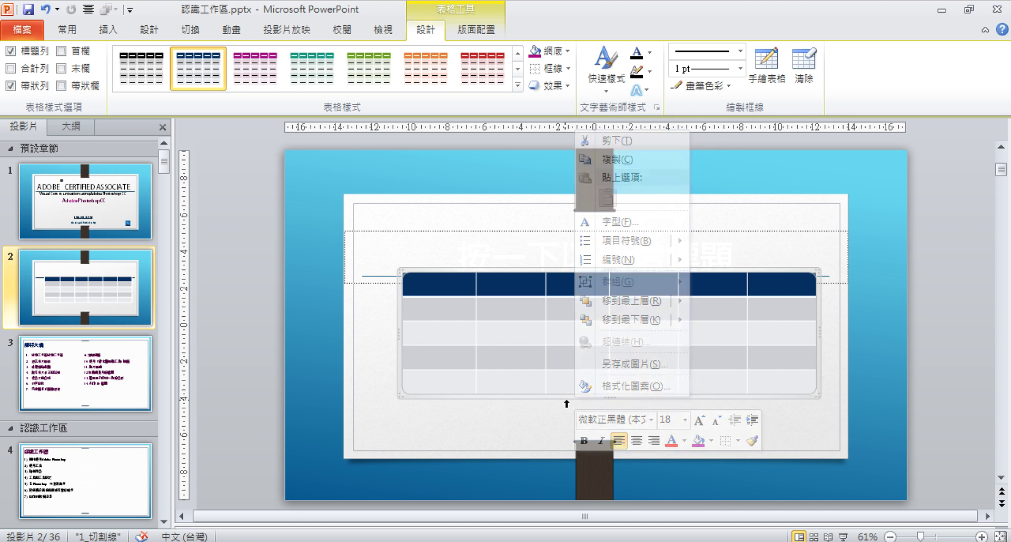
pyautogui.rightClick(559, 402)
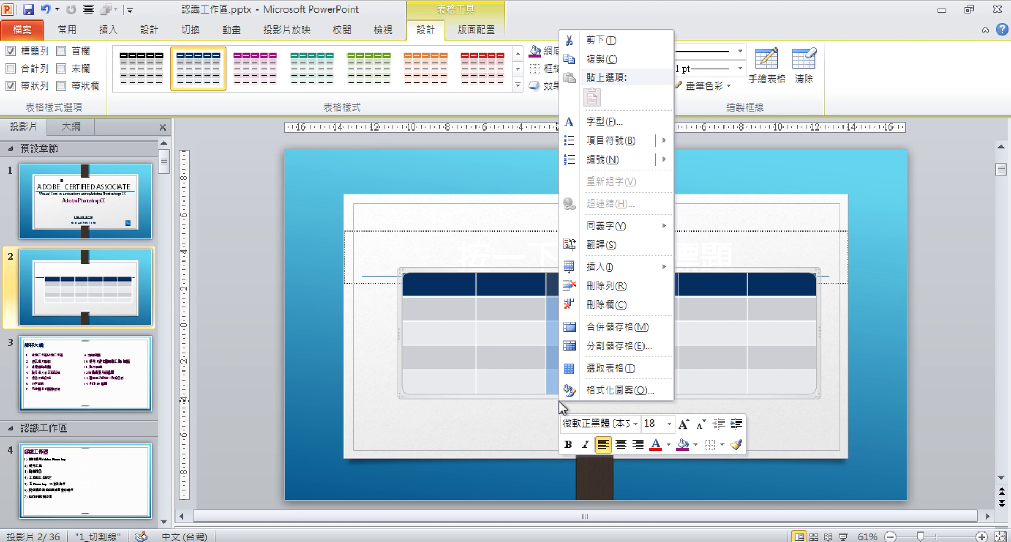
pyautogui.moveTo(626, 271)
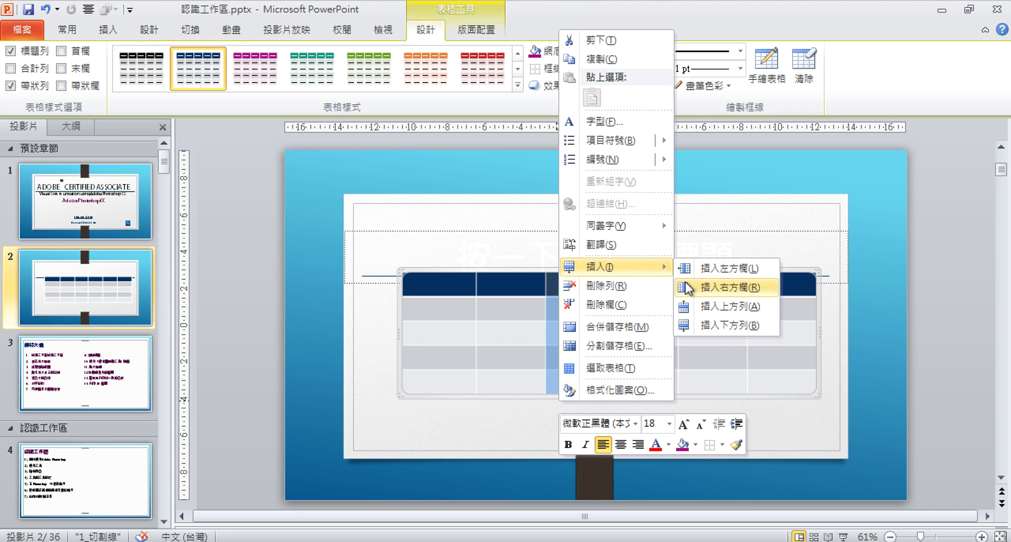
pyautogui.click(709, 326)
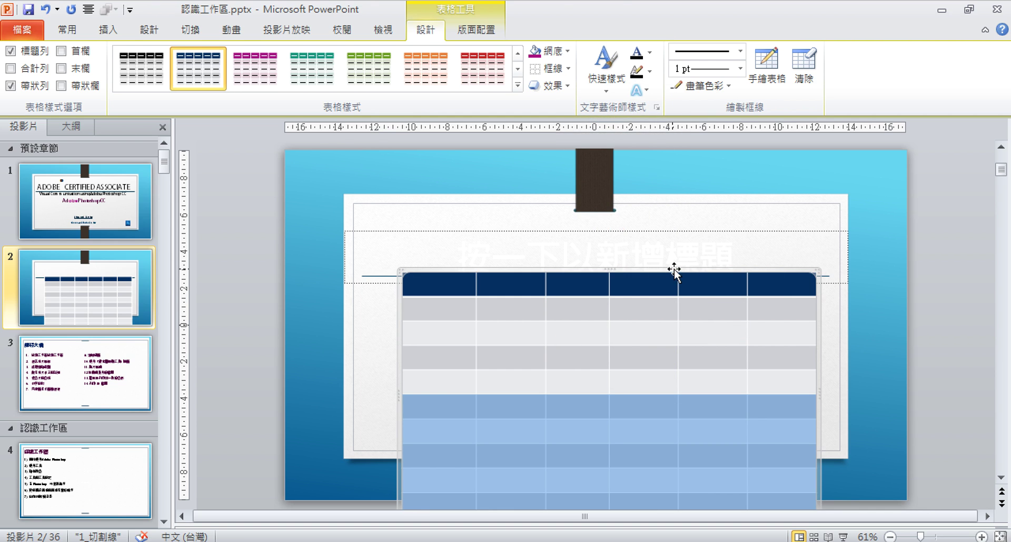
# Move the enlarged table up, then delete its selected rows so the whole table disappears.
pyautogui.moveTo(678, 273); pyautogui.dragTo(671, 234)
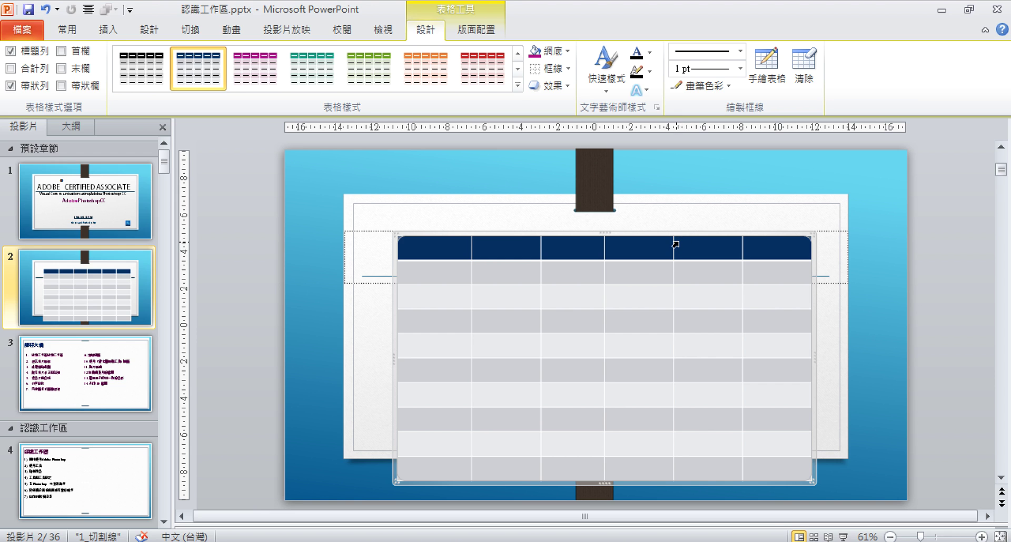
pyautogui.moveTo(684, 243); pyautogui.dragTo(811, 456)
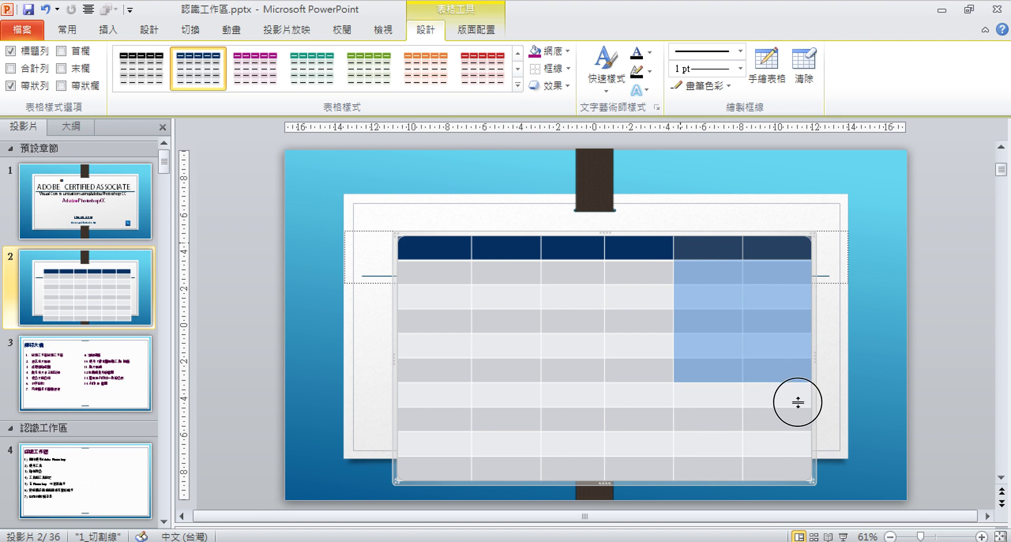
pyautogui.rightClick(760, 439)
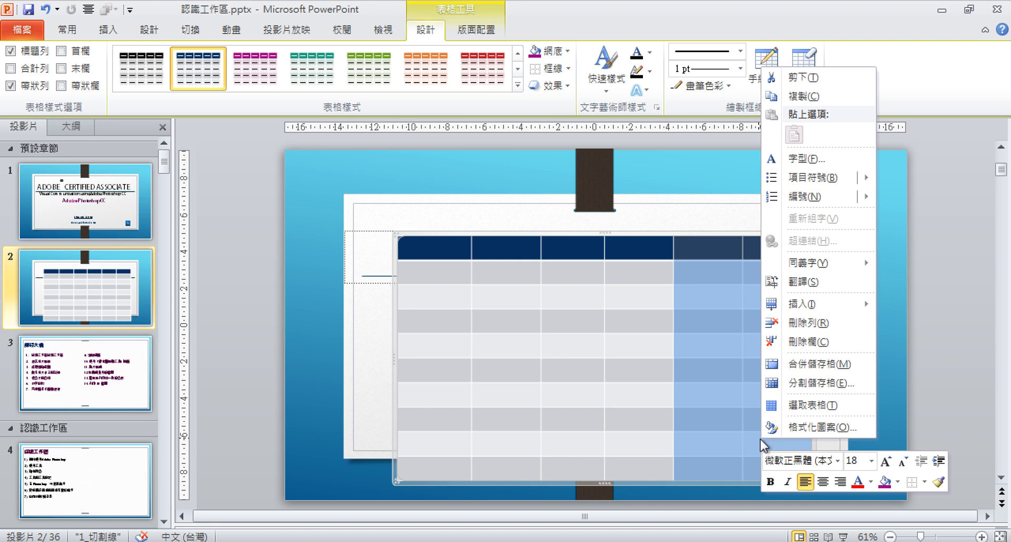
pyautogui.click(820, 329)
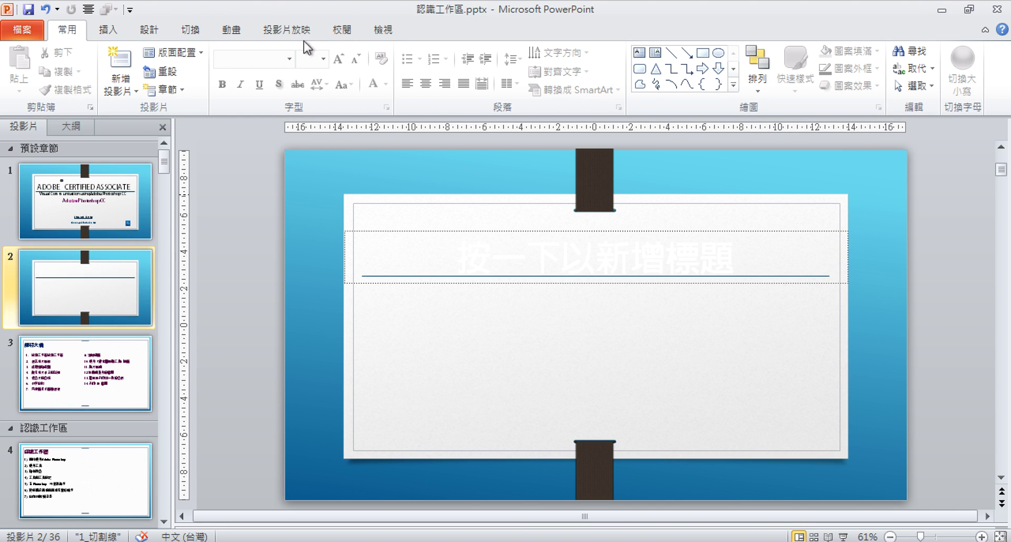
# Insert a new table sized 5 columns by 7 rows through Insert Table.
pyautogui.click(113, 40)
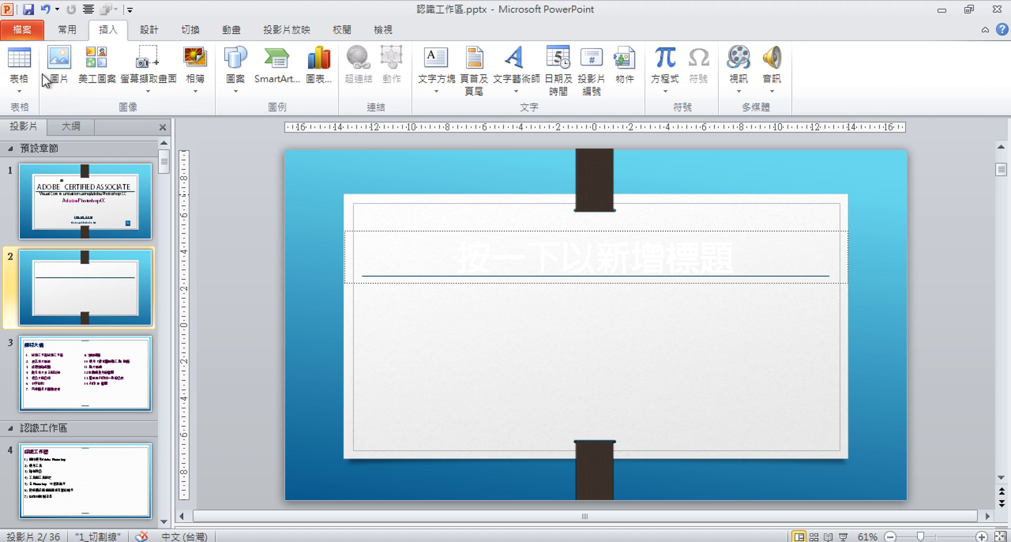
pyautogui.click(19, 66)
pyautogui.click(40, 257)
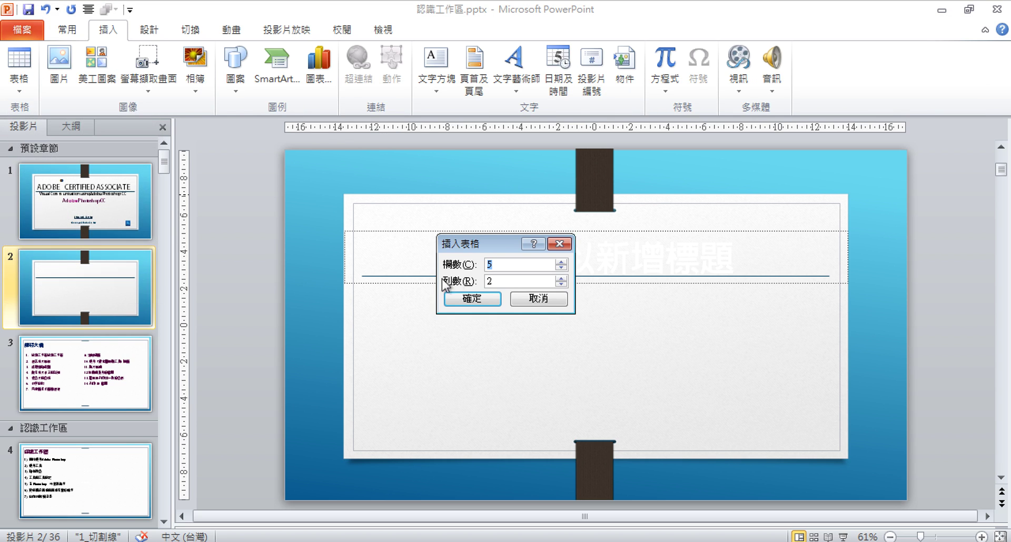
pyautogui.click(501, 281)
pyautogui.press('BackSpace')
pyautogui.click(448, 299)
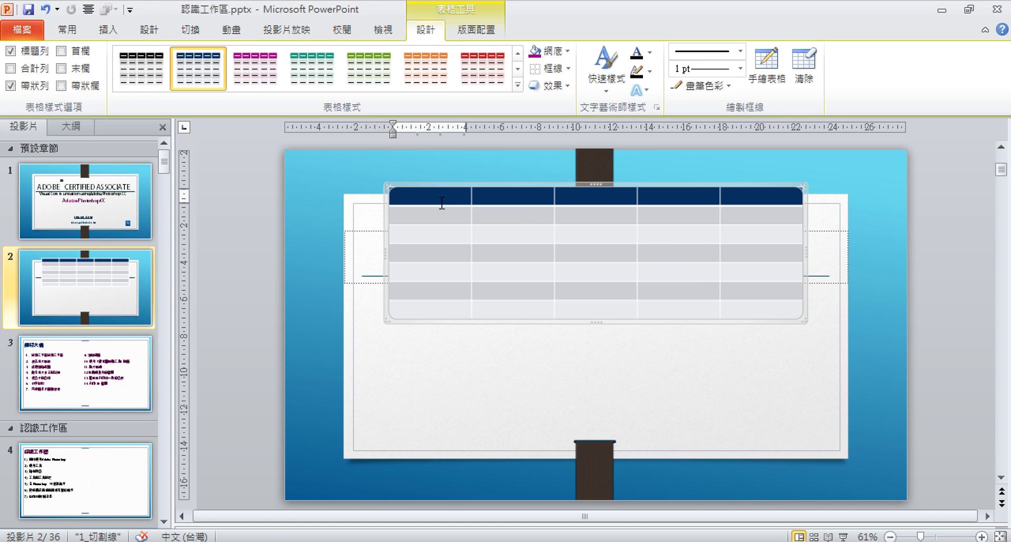
# Type sample text in the header cell and build JIJOJKL in the second-row first cell, switching to English input.
pyautogui.write('ji')
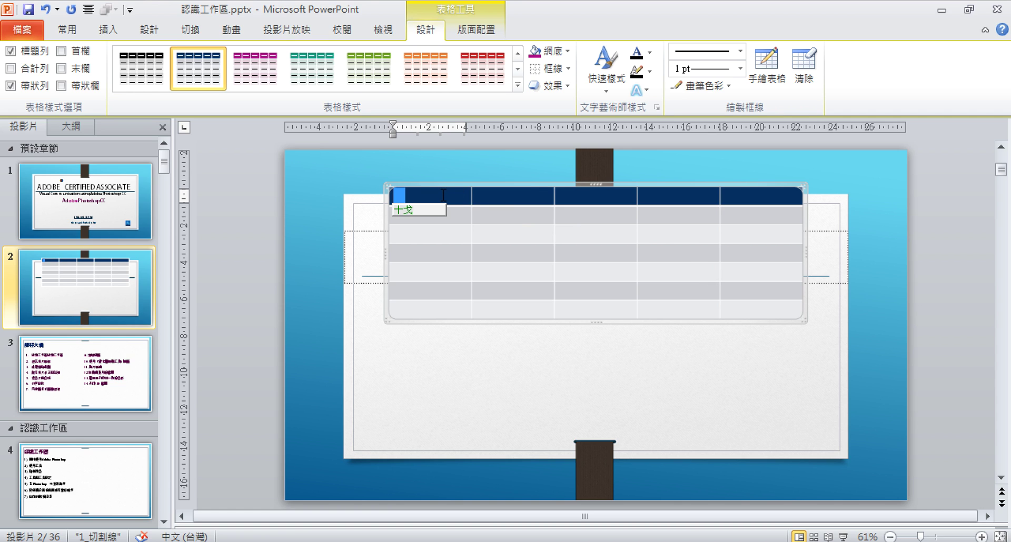
pyautogui.press('BackSpace')
pyautogui.press('BackSpace')
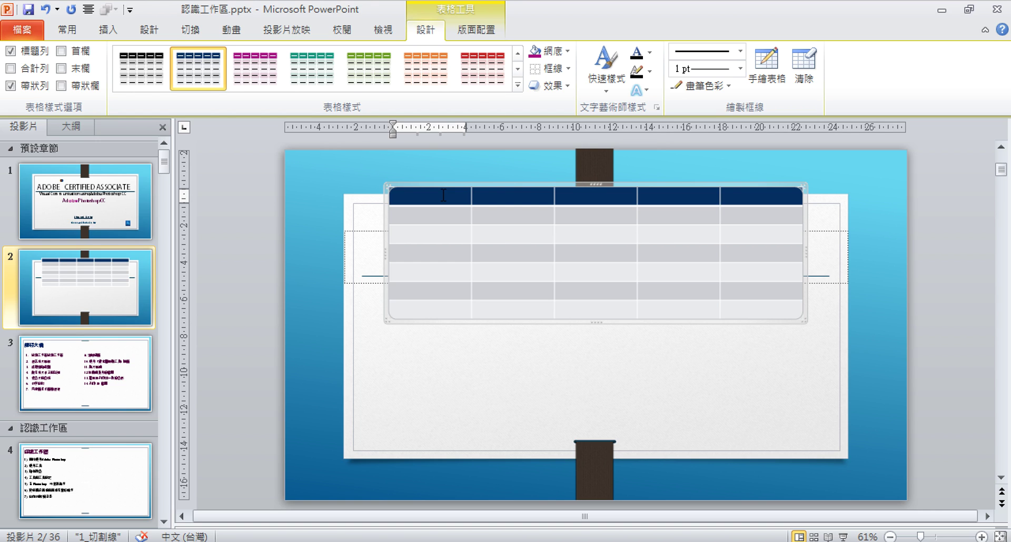
pyautogui.write('JI')
pyautogui.hotkey('alt', 'shift')
pyautogui.write('IIIIIII')
pyautogui.click(441, 215)
pyautogui.write('J')
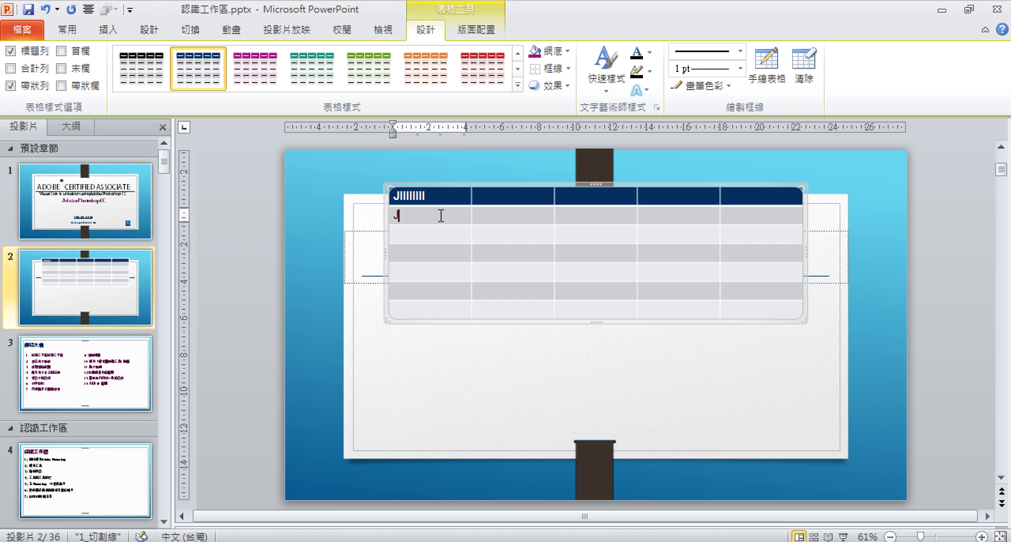
pyautogui.write('IJO')
pyautogui.hotkey('alt', 'shift')
pyautogui.write('JKL')
# Fill first-column rows 4–7 with JIOPYHHHN, YT56R, UY7Y6 and JIPHH.
pyautogui.click(410, 254)
pyautogui.write('JIOP')
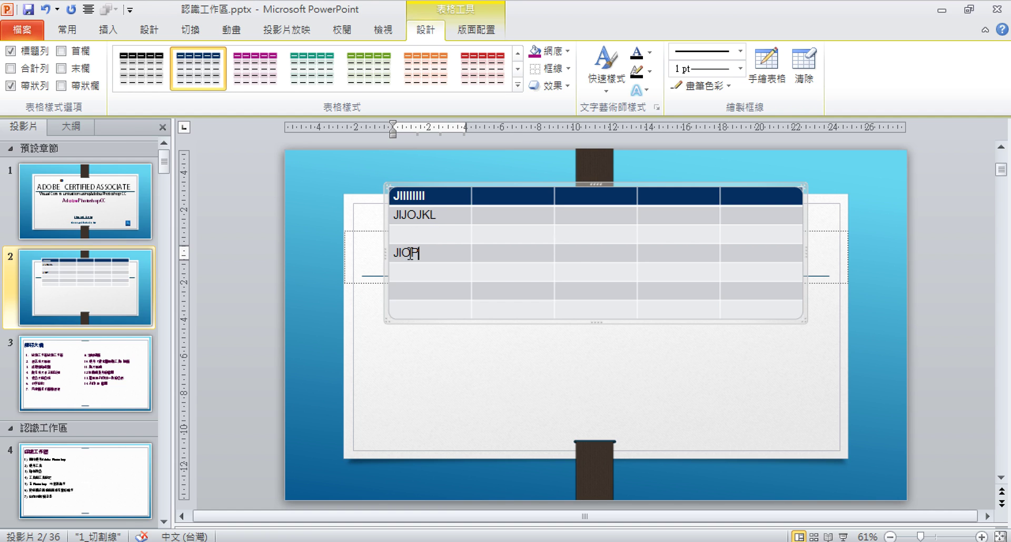
pyautogui.write('YHHHNH')
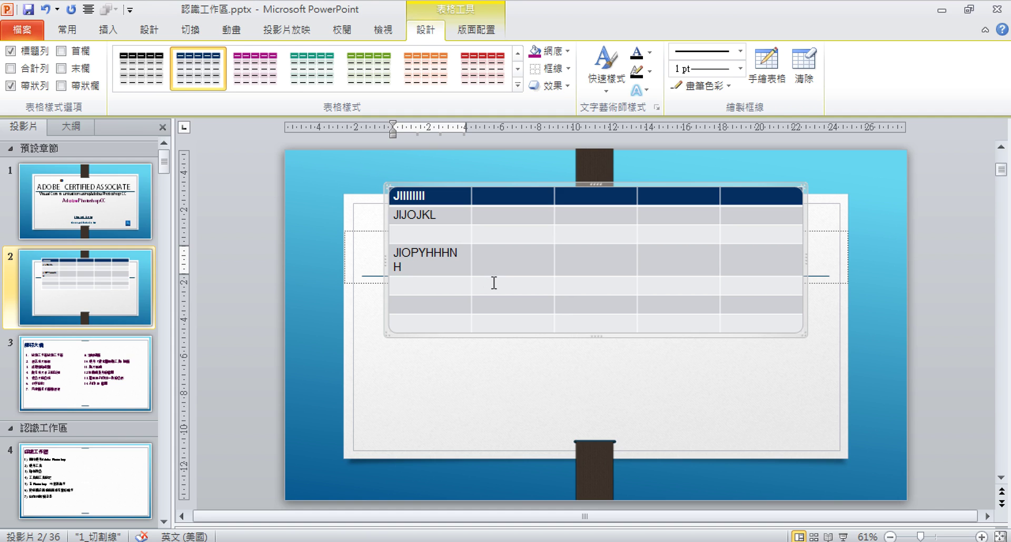
pyautogui.press('BackSpace')
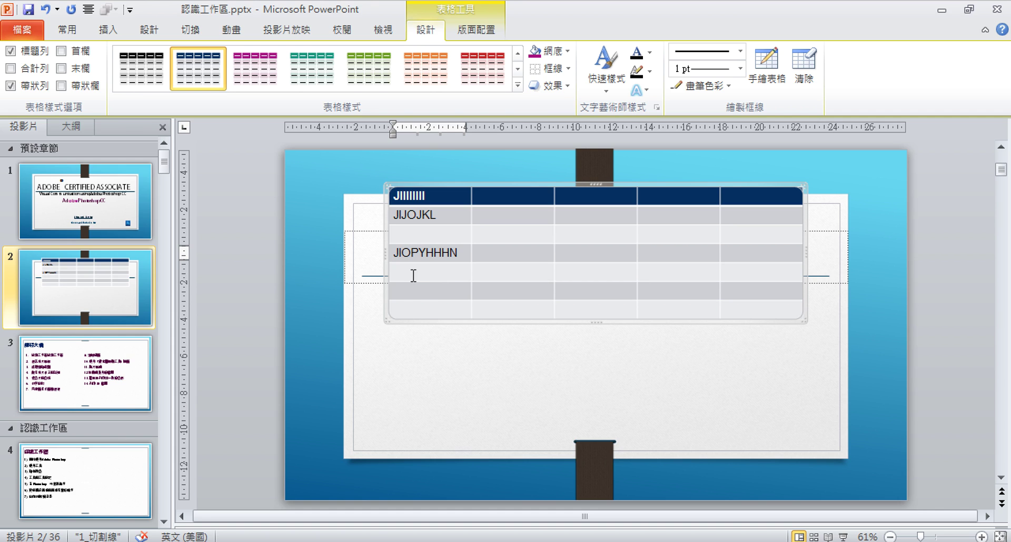
pyautogui.click(413, 275)
pyautogui.write('YT56R')
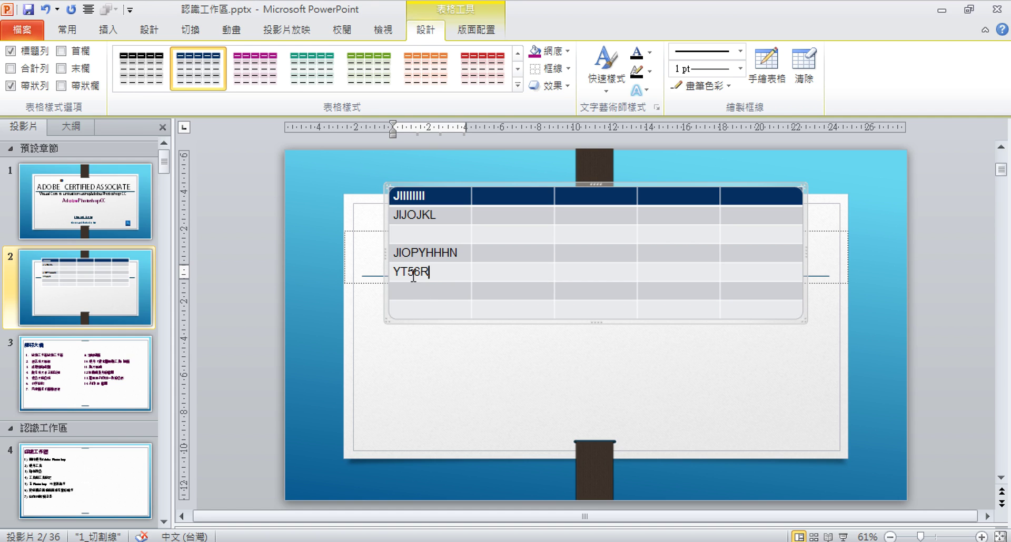
pyautogui.click(413, 288)
pyautogui.write('U')
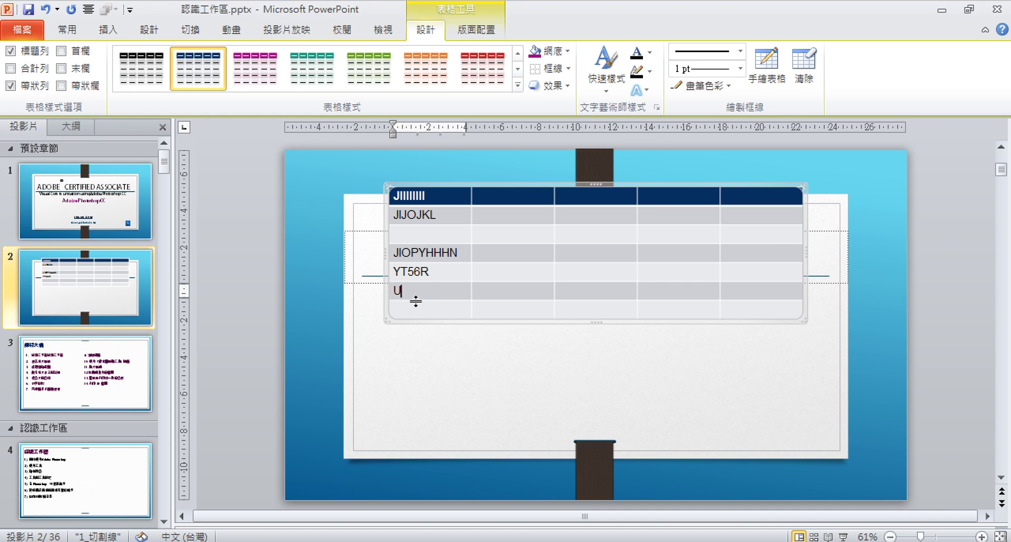
pyautogui.write('Y7Y6')
pyautogui.click(416, 311)
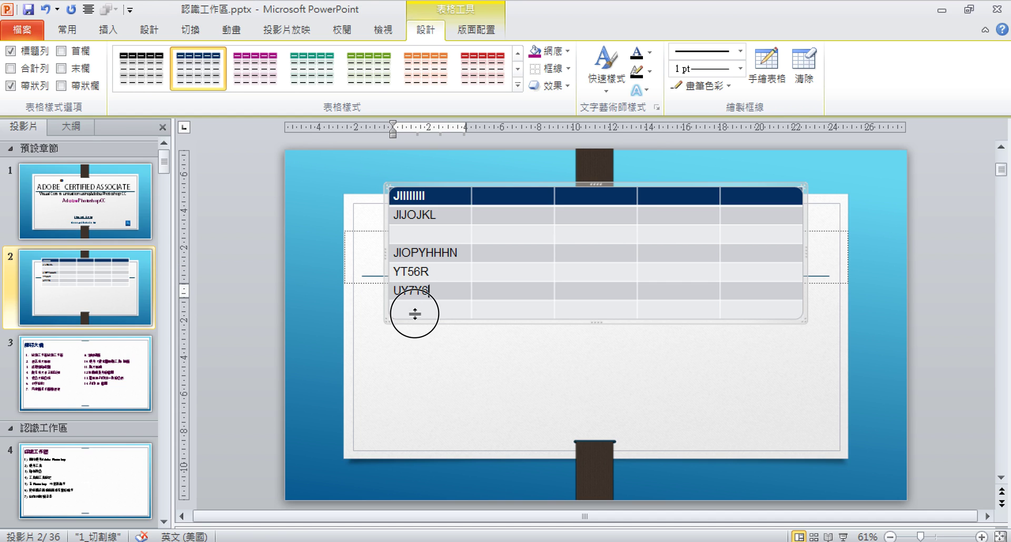
pyautogui.write('JIPH')
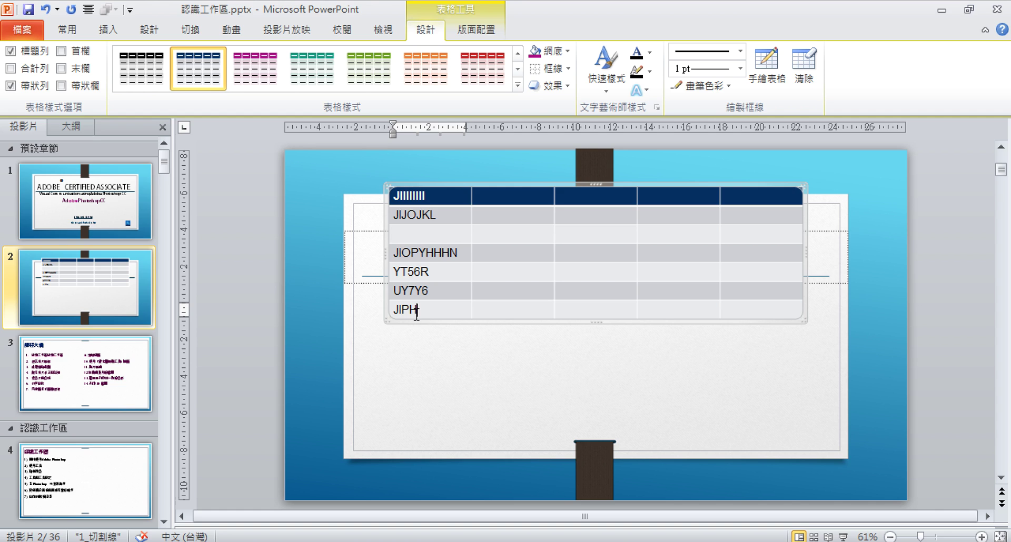
pyautogui.write('H')
# Merge the JIJOJKL cell and the empty cell below into one two-row cell, leaving Split Cells unused.
pyautogui.moveTo(428, 220); pyautogui.dragTo(441, 235)
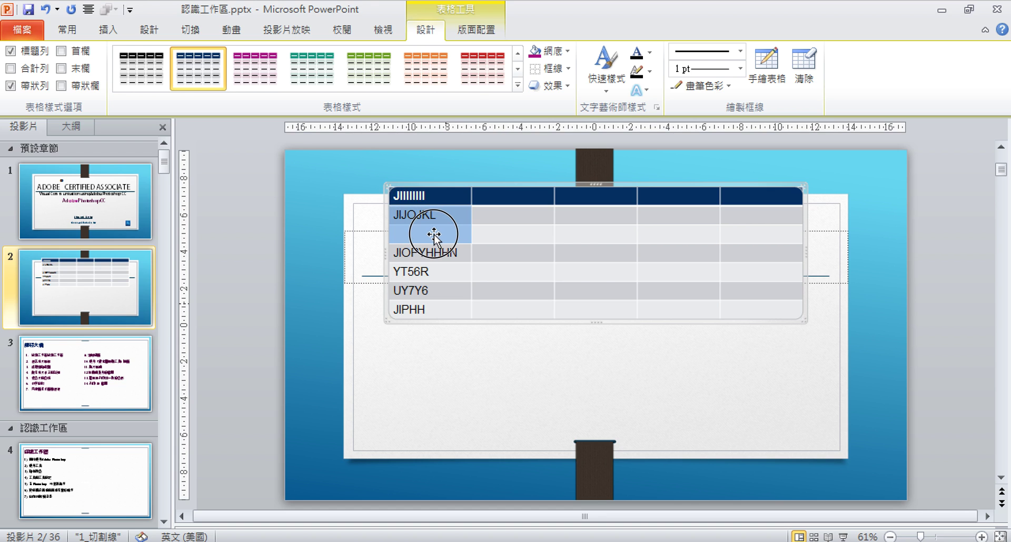
pyautogui.click(478, 33)
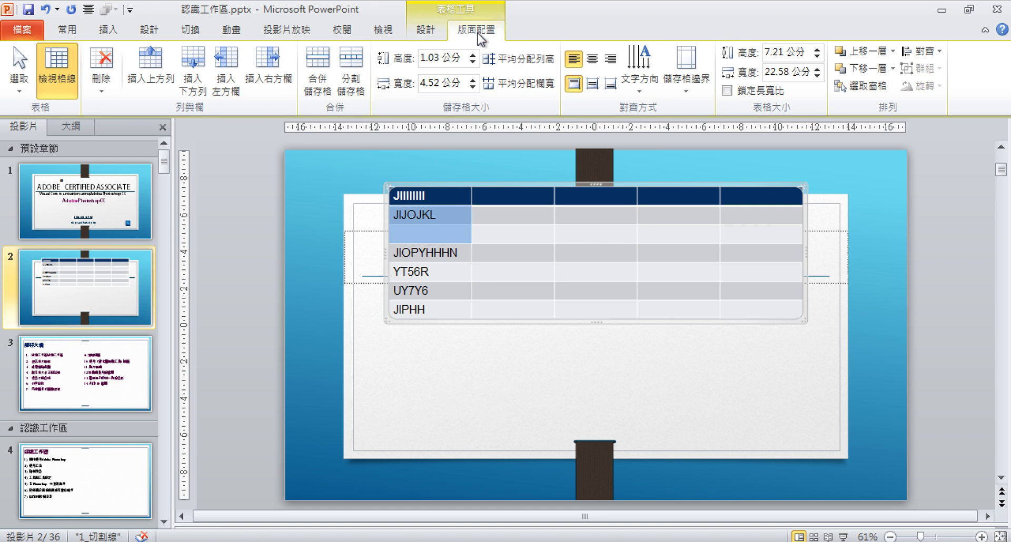
pyautogui.click(322, 91)
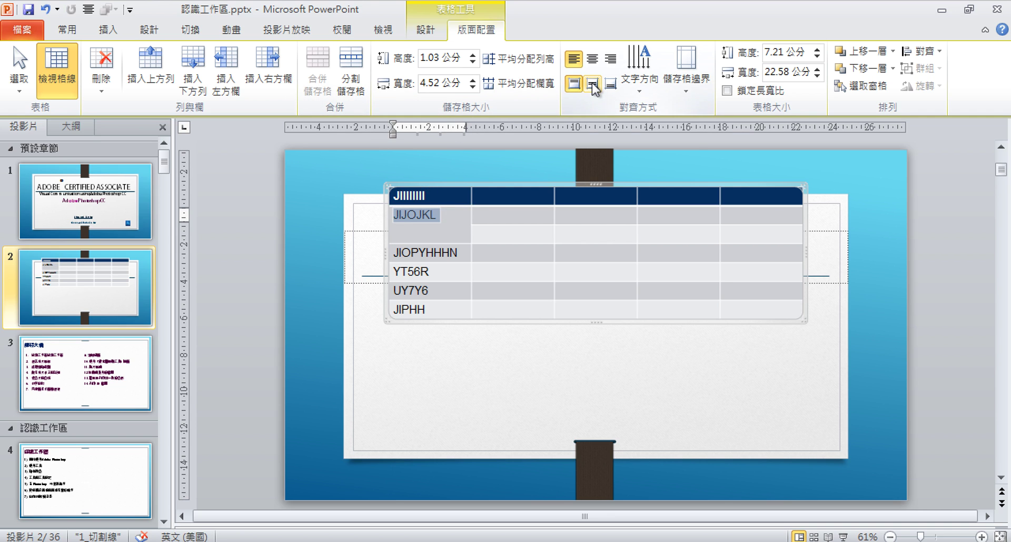
pyautogui.click(360, 91)
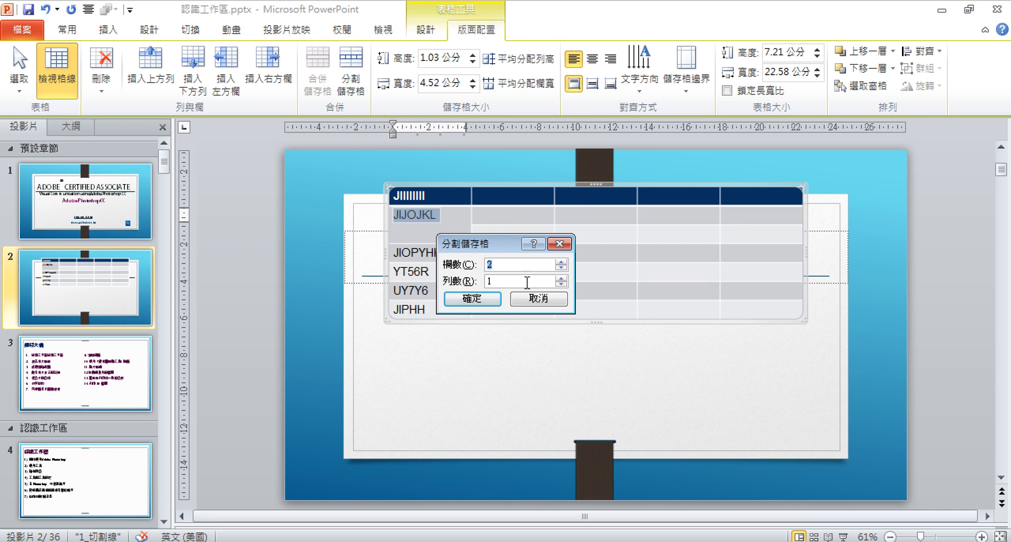
pyautogui.click(560, 244)
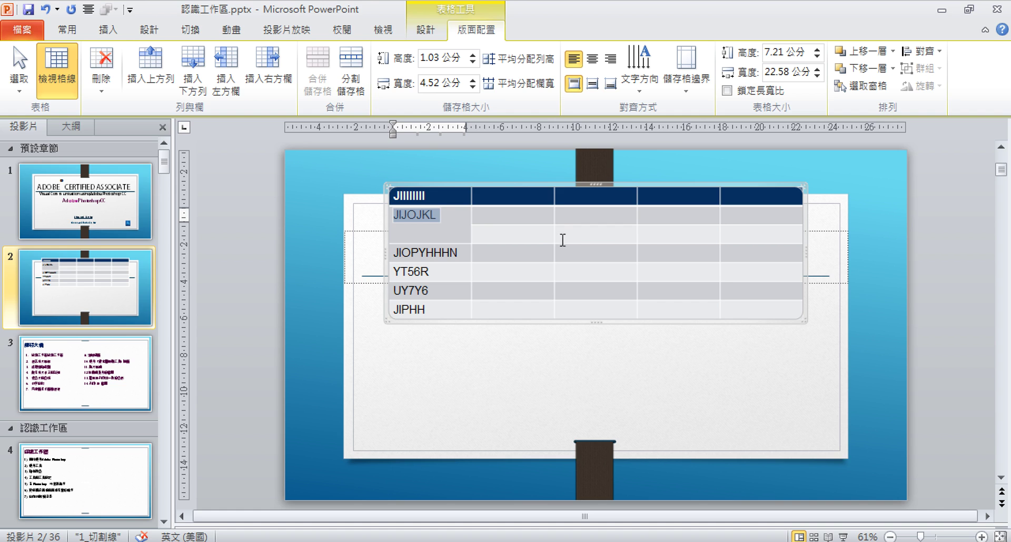
# Centre JIJOJKL vertically in the merged cell and set its text direction to Vertical.
pyautogui.click(592, 86)
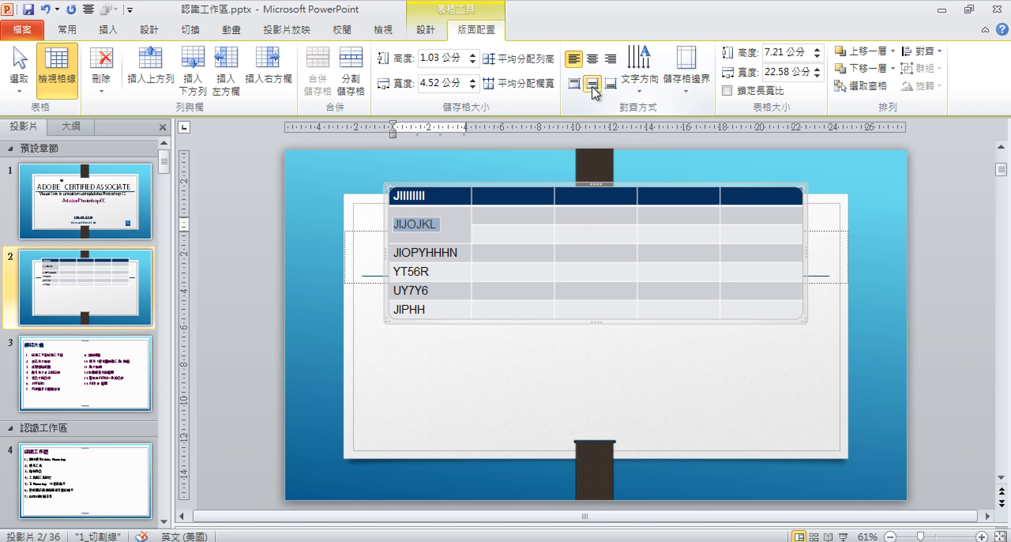
pyautogui.click(636, 84)
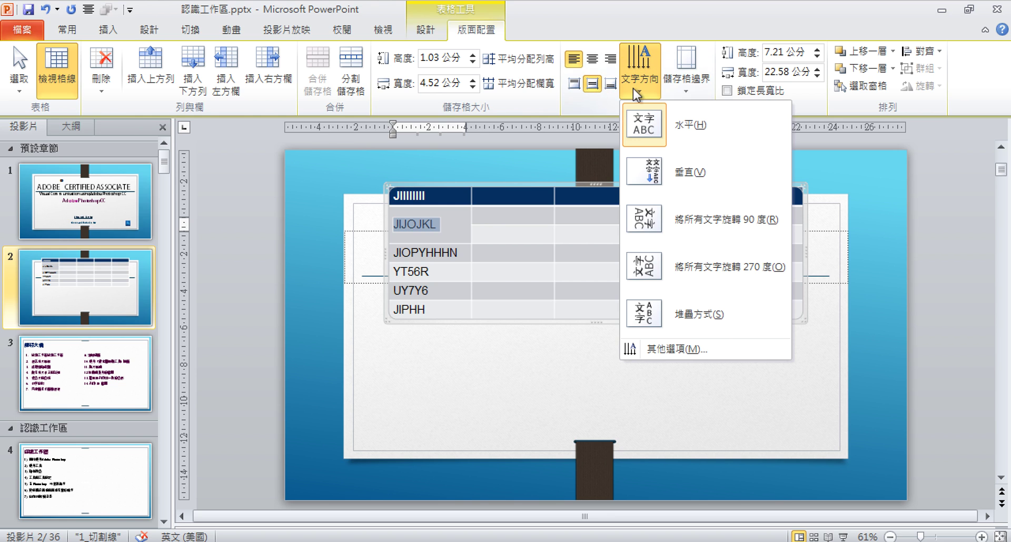
pyautogui.click(697, 172)
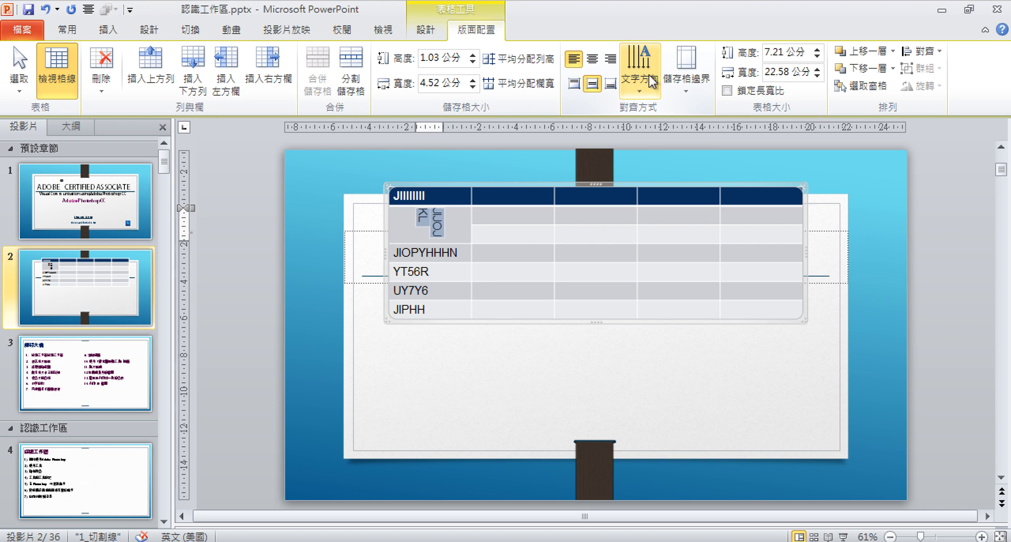
pyautogui.click(680, 93)
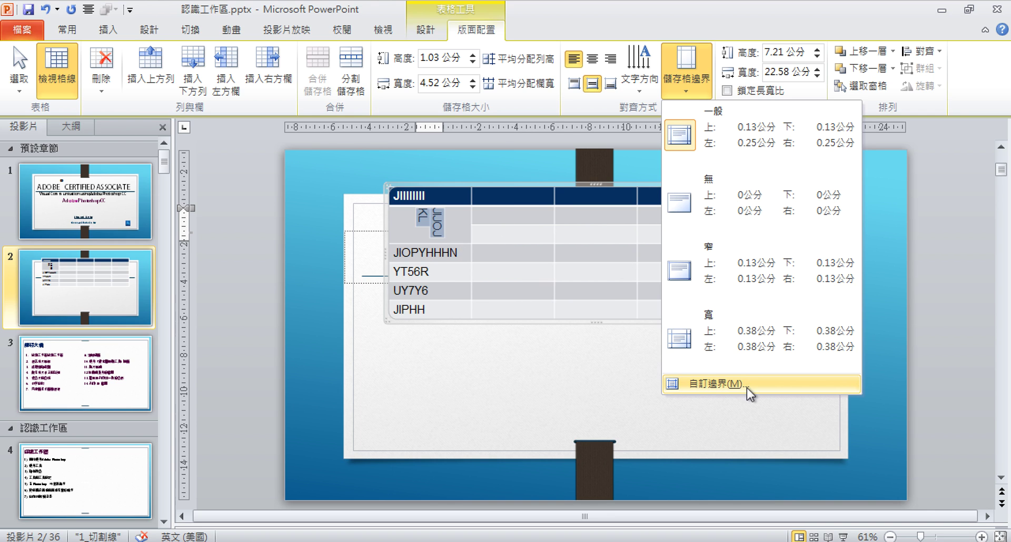
# Drag the whole table further down the slide so it overlaps the title placeholder.
pyautogui.click(715, 410)
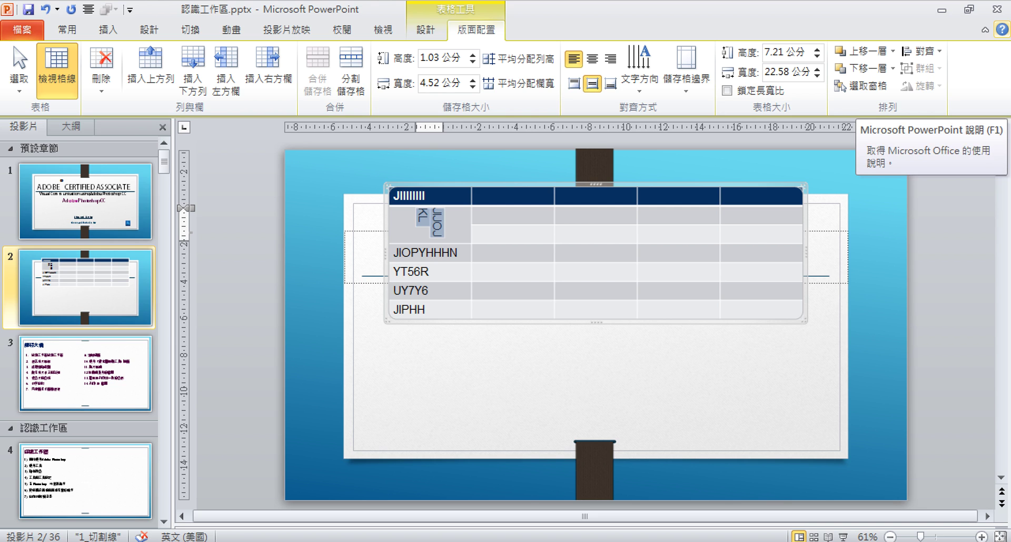
pyautogui.click(465, 185)
pyautogui.moveTo(465, 184); pyautogui.dragTo(466, 247)
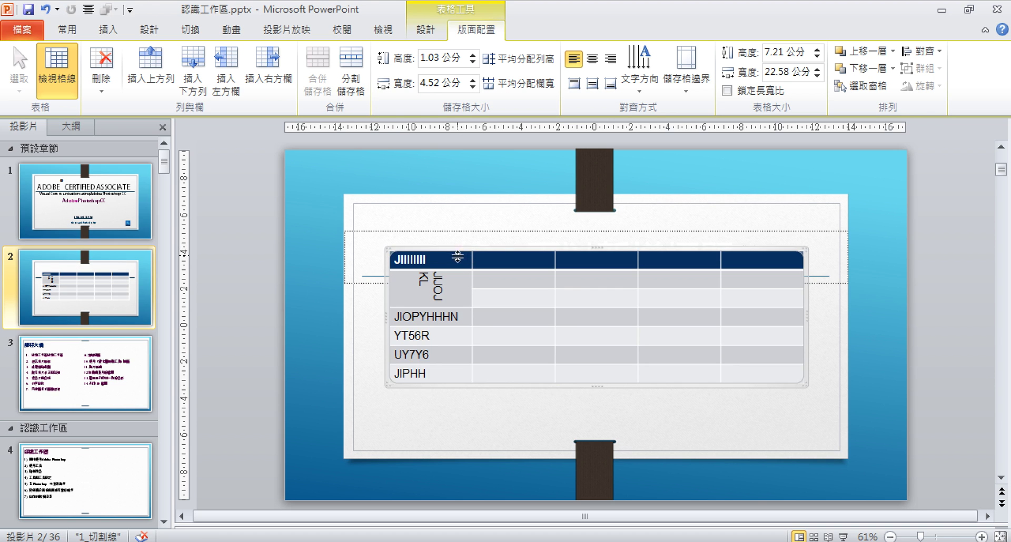
pyautogui.click(383, 249)
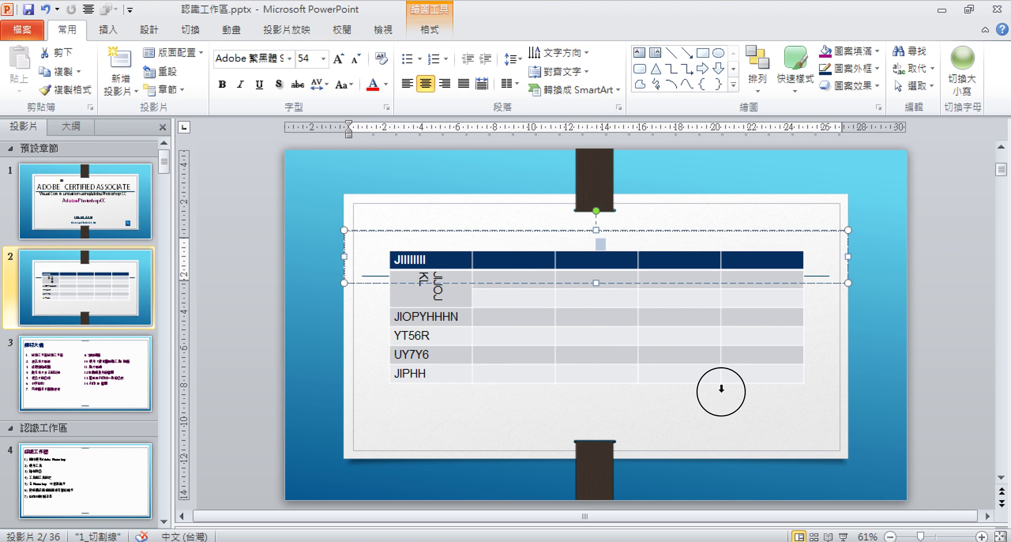
# Look through WordArt styles for the title box without applying any, then reselect the table.
pyautogui.click(452, 33)
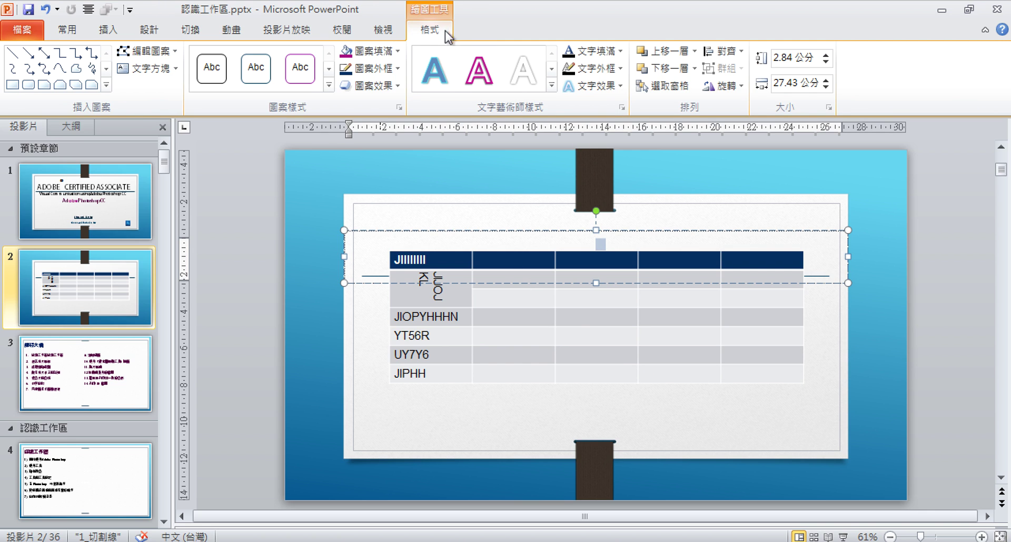
pyautogui.click(552, 87)
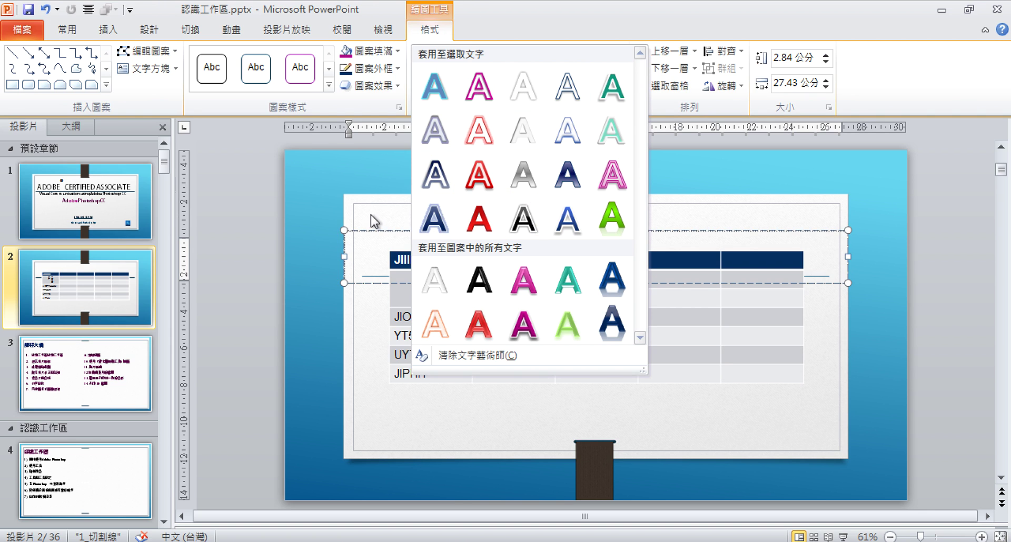
pyautogui.click(373, 221)
pyautogui.click(395, 258)
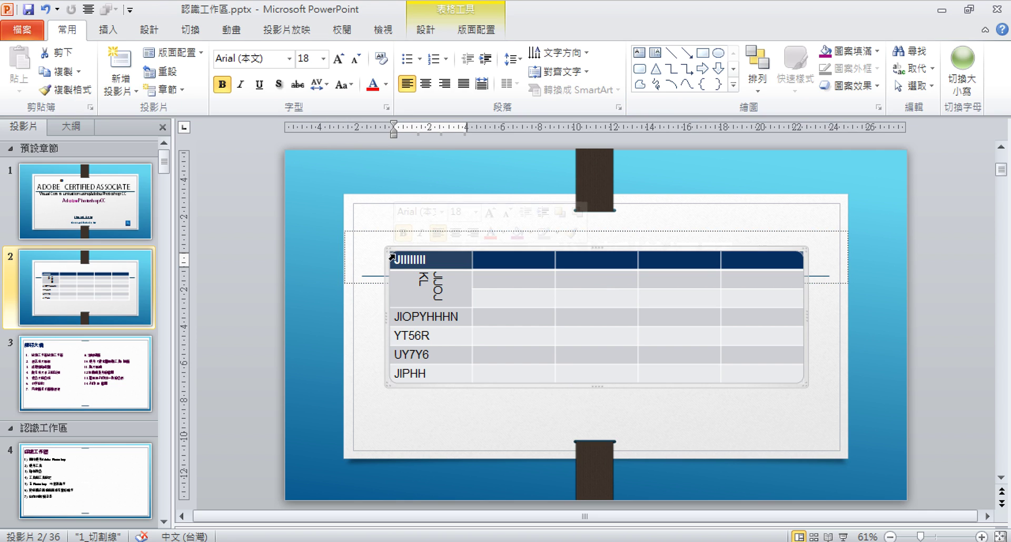
pyautogui.click(442, 31)
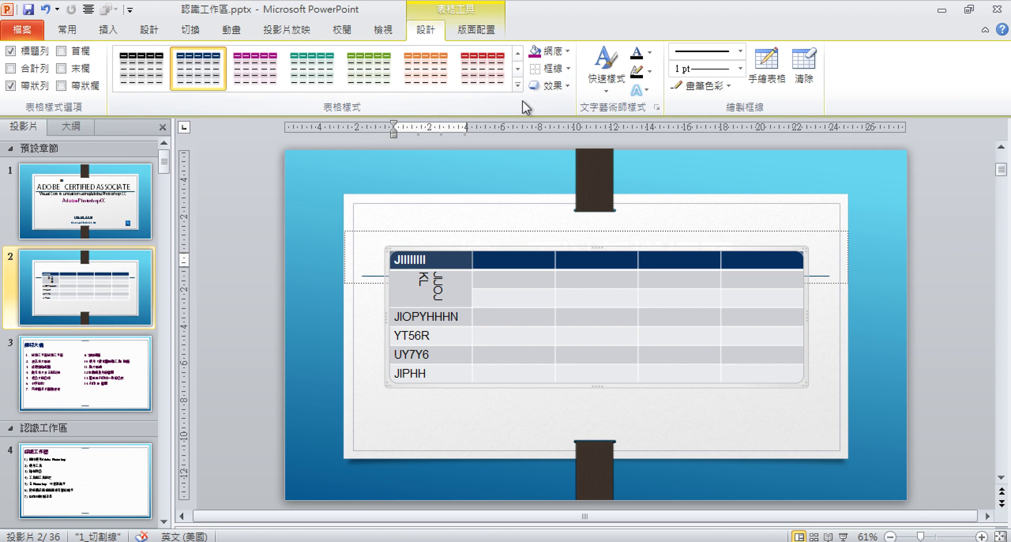
# Apply the green Light style from the Table Styles gallery to the table.
pyautogui.click(518, 85)
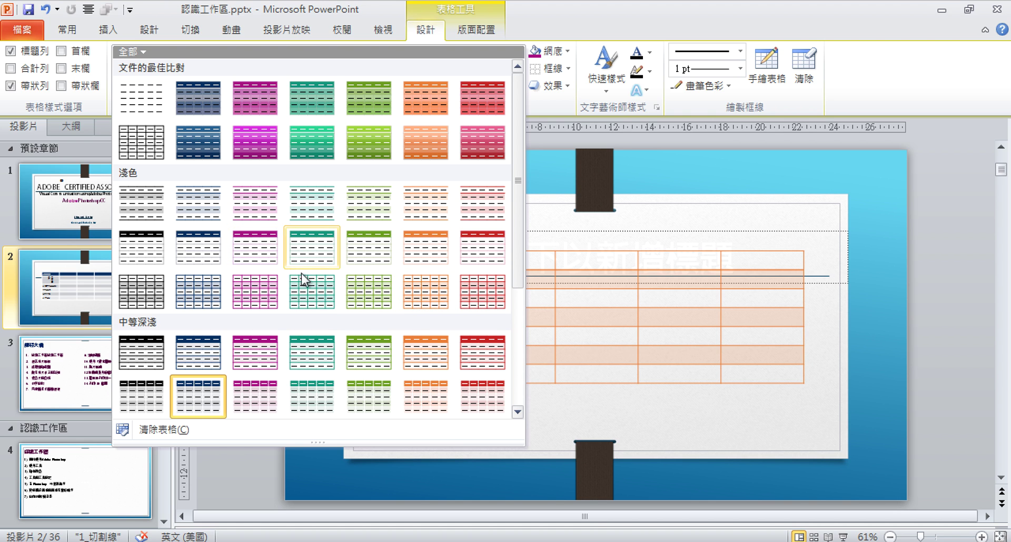
pyautogui.click(347, 285)
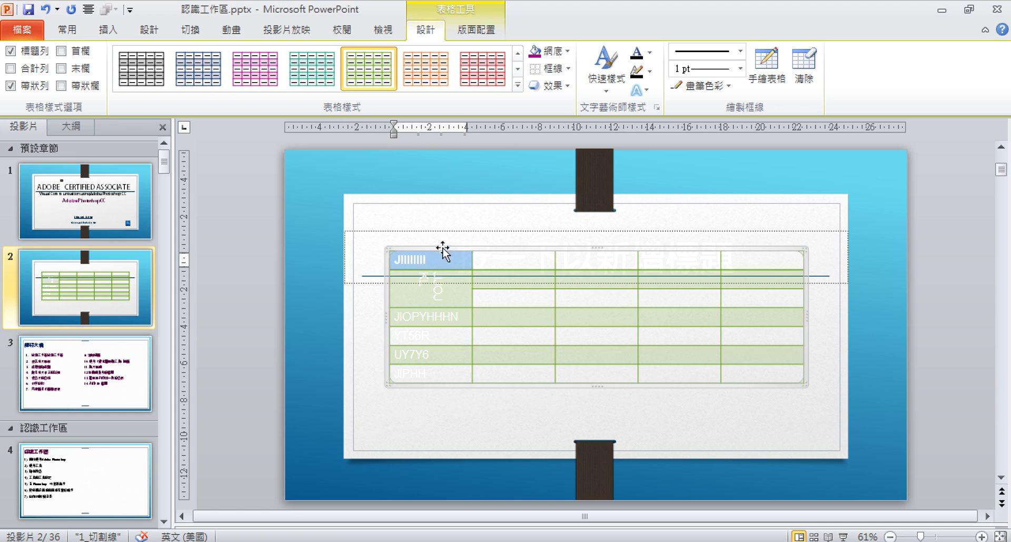
# Open the header cell's full fill settings through Shading > Texture > More Textures.
pyautogui.click(557, 55)
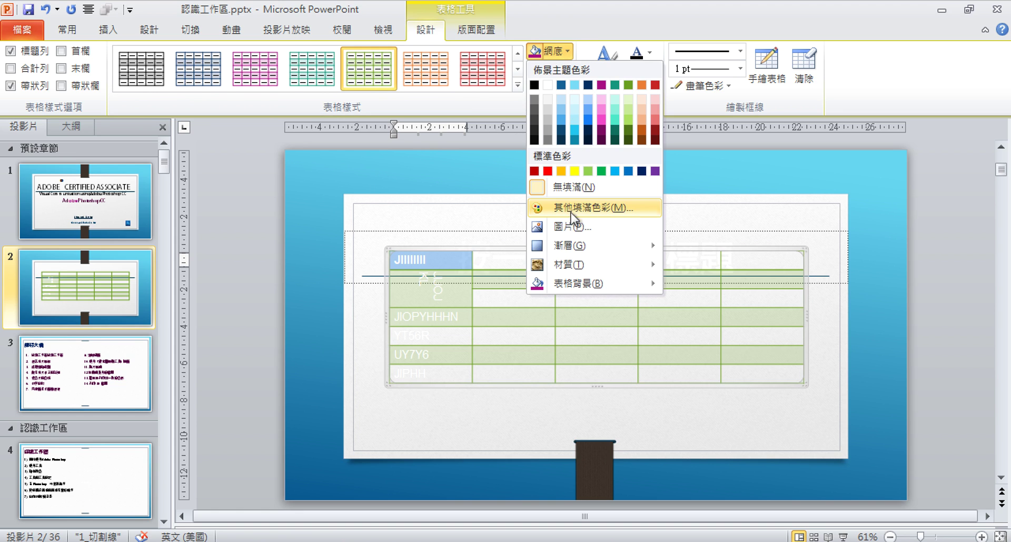
pyautogui.moveTo(573, 248)
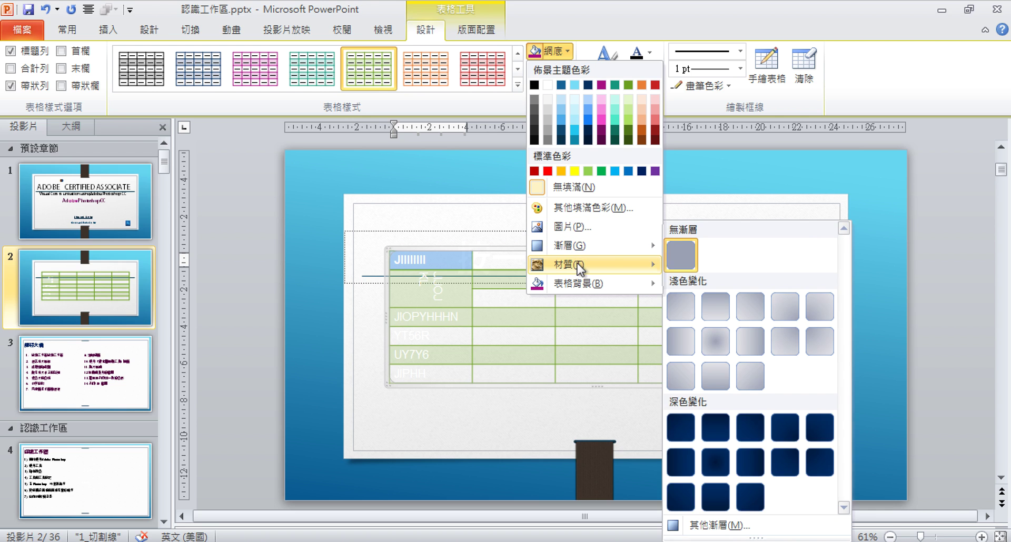
pyautogui.moveTo(578, 265)
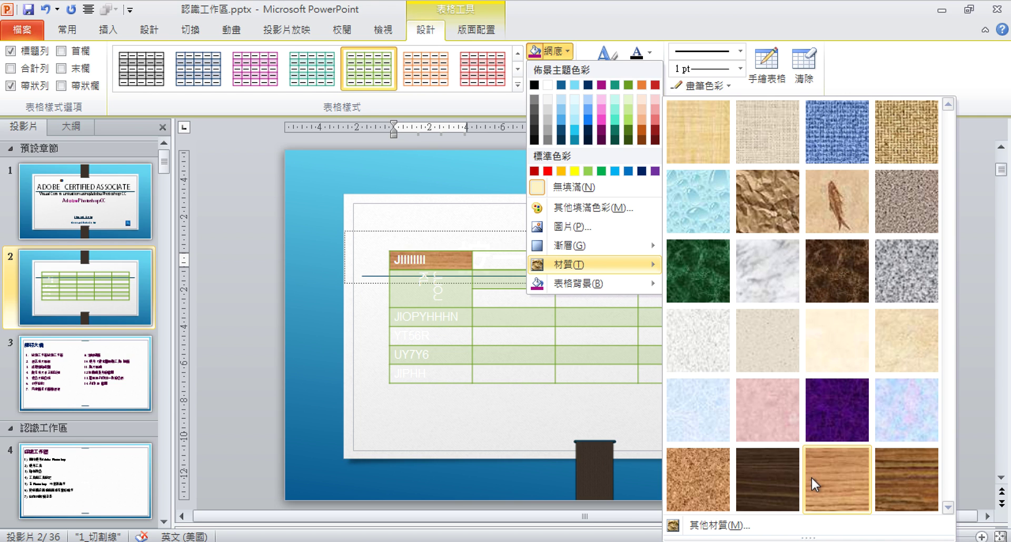
pyautogui.click(795, 522)
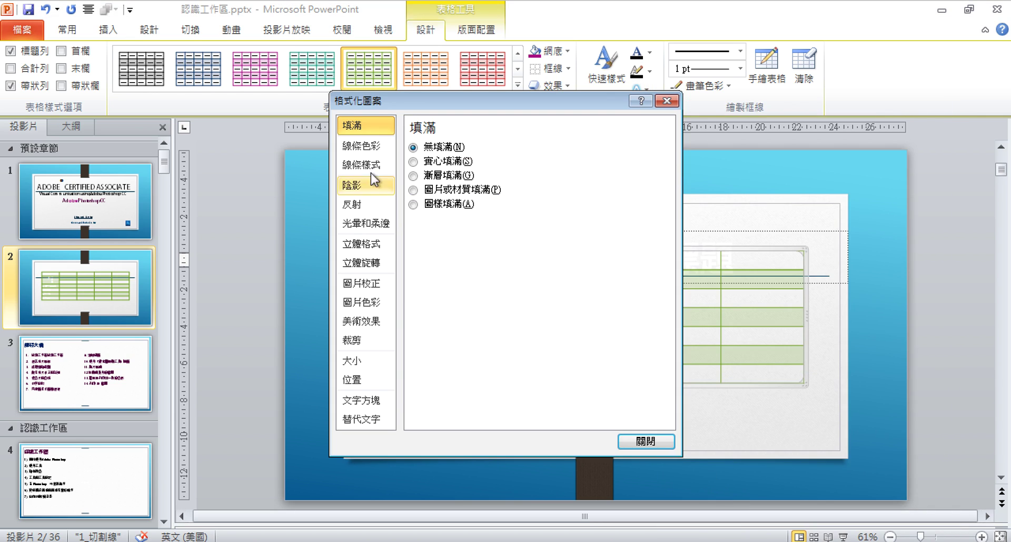
# Try pattern and gradient fills, then give the header cell a picture or texture fill.
pyautogui.click(441, 204)
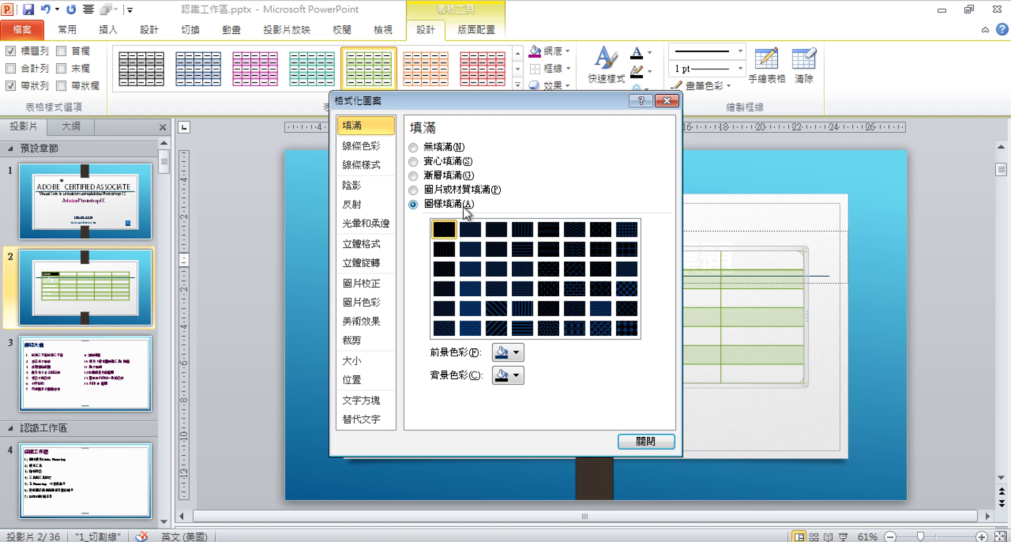
pyautogui.click(442, 195)
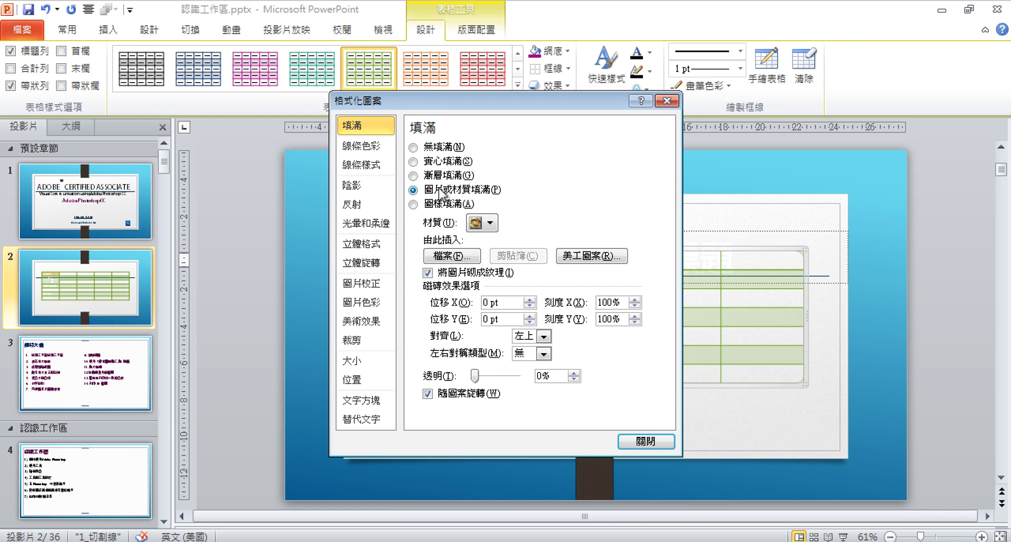
pyautogui.click(439, 176)
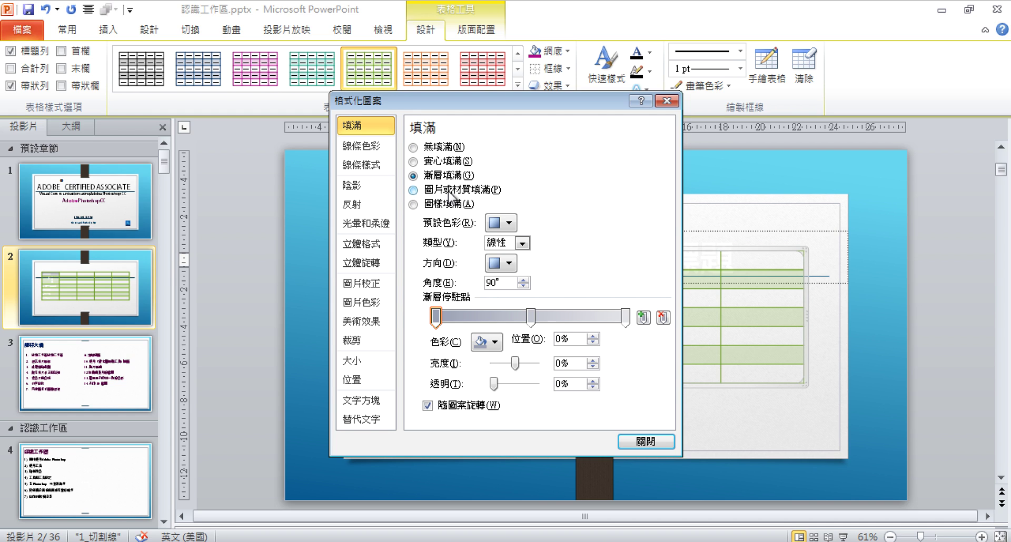
pyautogui.click(449, 191)
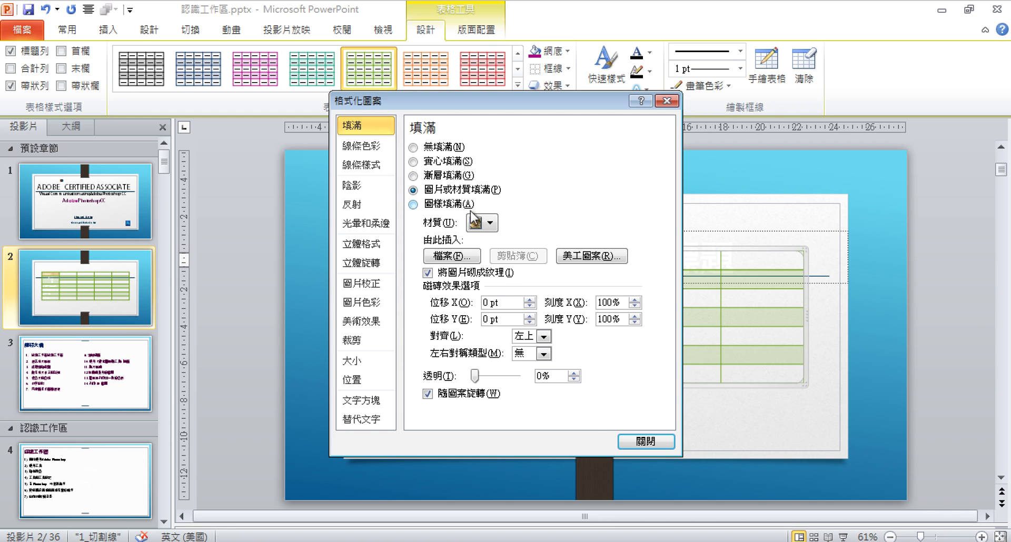
pyautogui.click(624, 440)
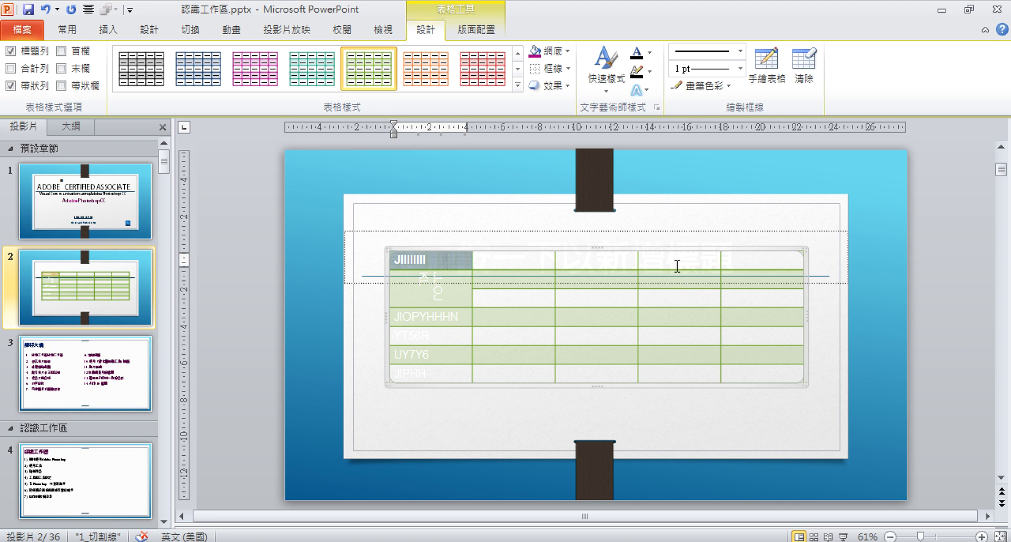
# Select the header cell and apply a raised Cell Bevel preset to it.
pyautogui.click(521, 233)
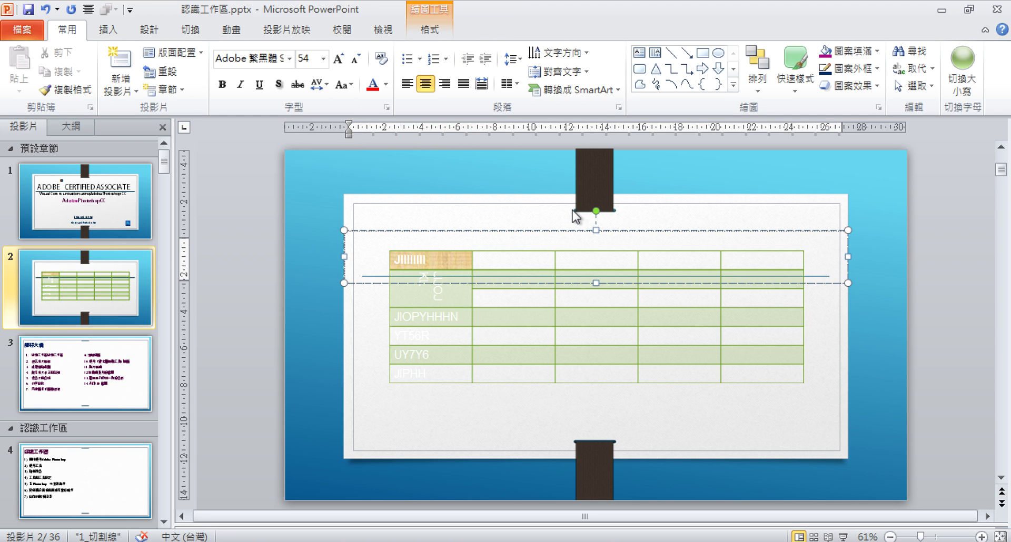
pyautogui.click(426, 33)
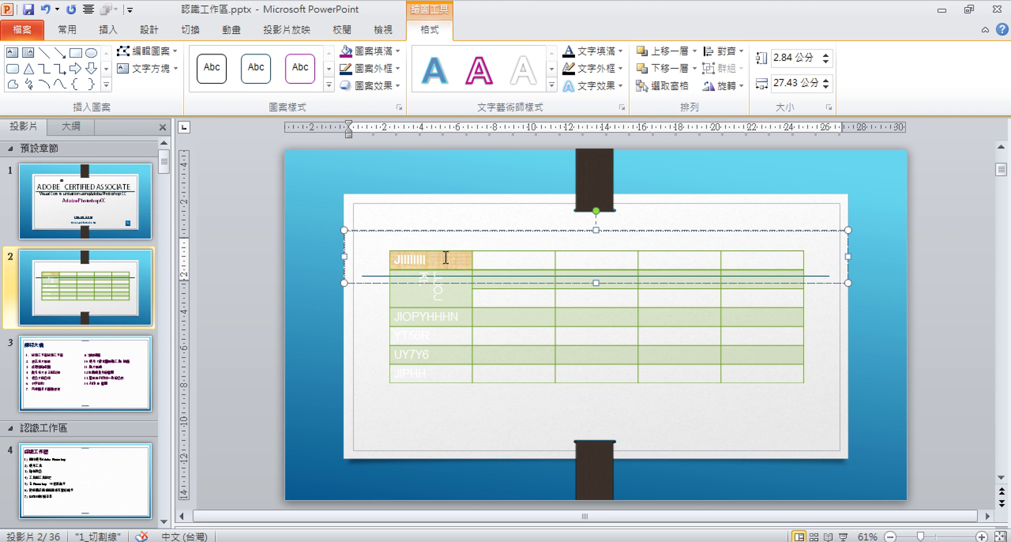
pyautogui.click(445, 258)
pyautogui.click(428, 32)
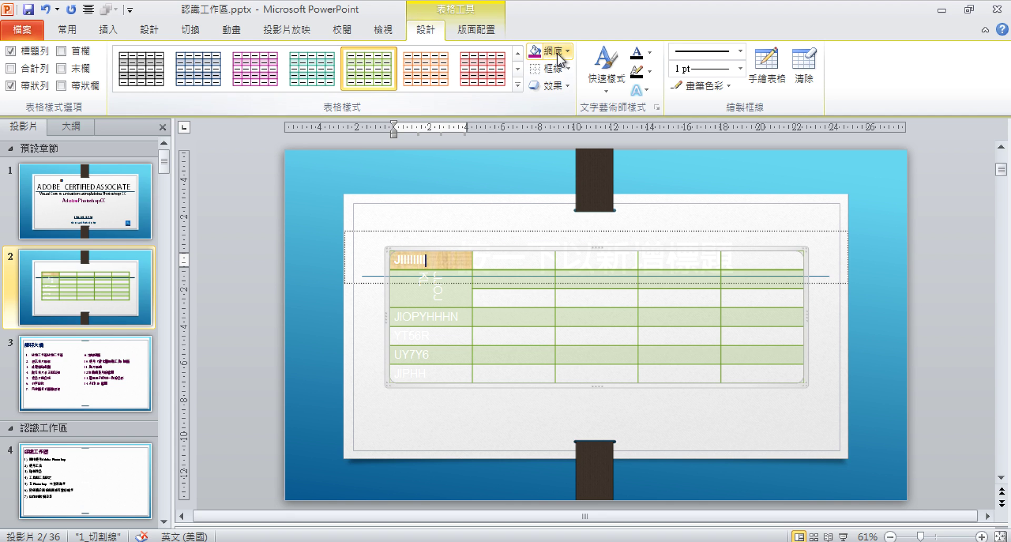
pyautogui.click(565, 88)
pyautogui.moveTo(574, 122)
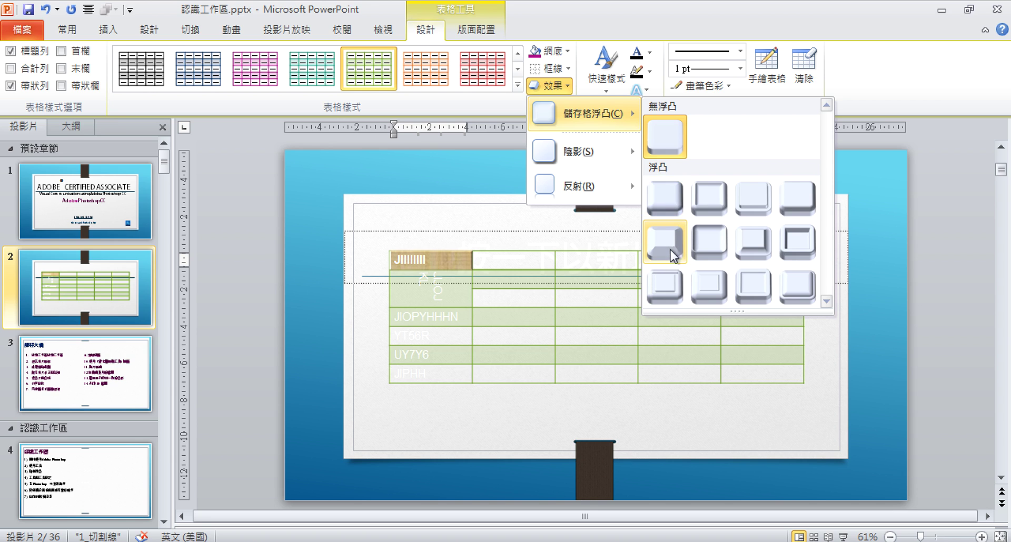
pyautogui.click(662, 196)
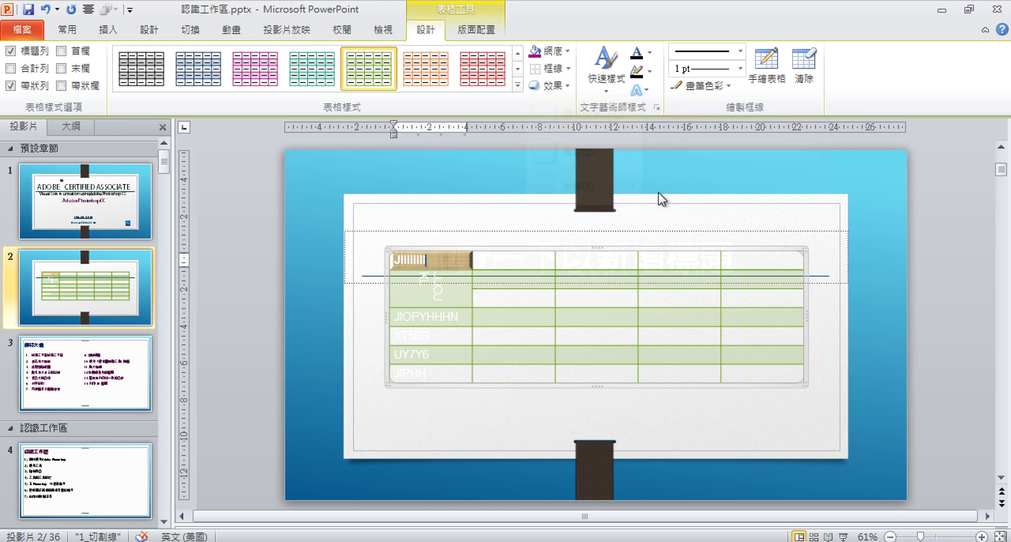
pyautogui.click(564, 68)
# Add a Diagonal Down border across the header cell.
pyautogui.click(566, 69)
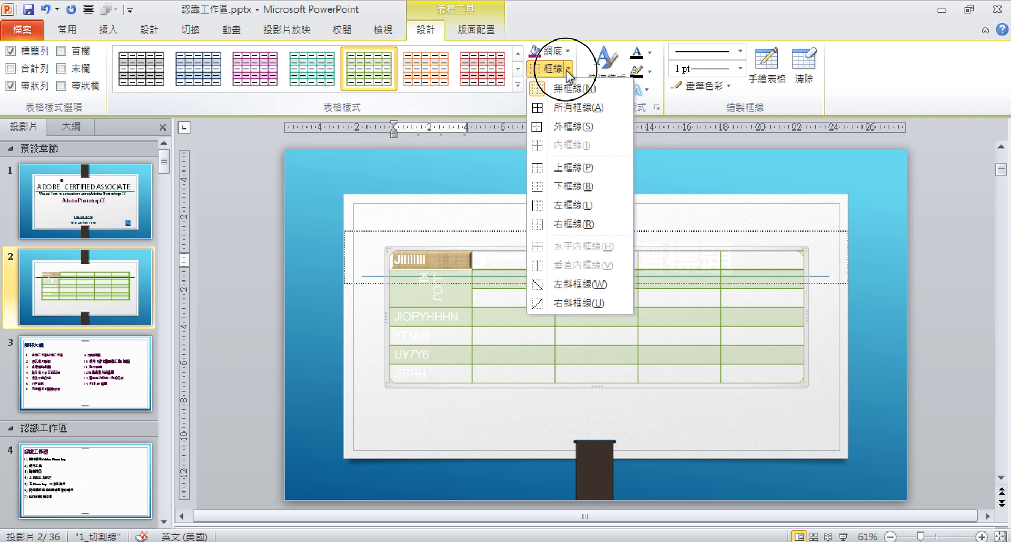
pyautogui.click(580, 287)
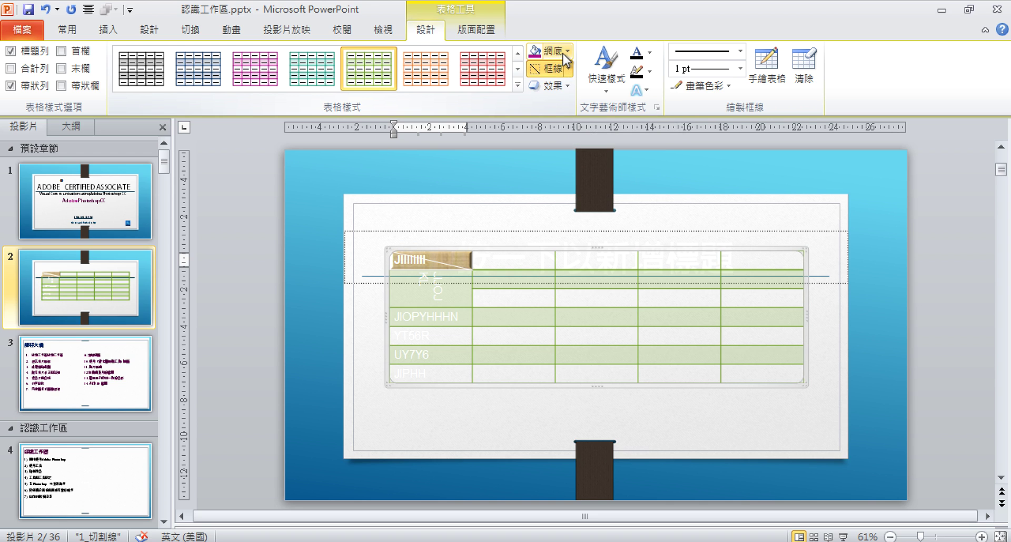
# Set 沙漠.jpg from Pictures > 範例圖片 as the table background picture.
pyautogui.click(565, 56)
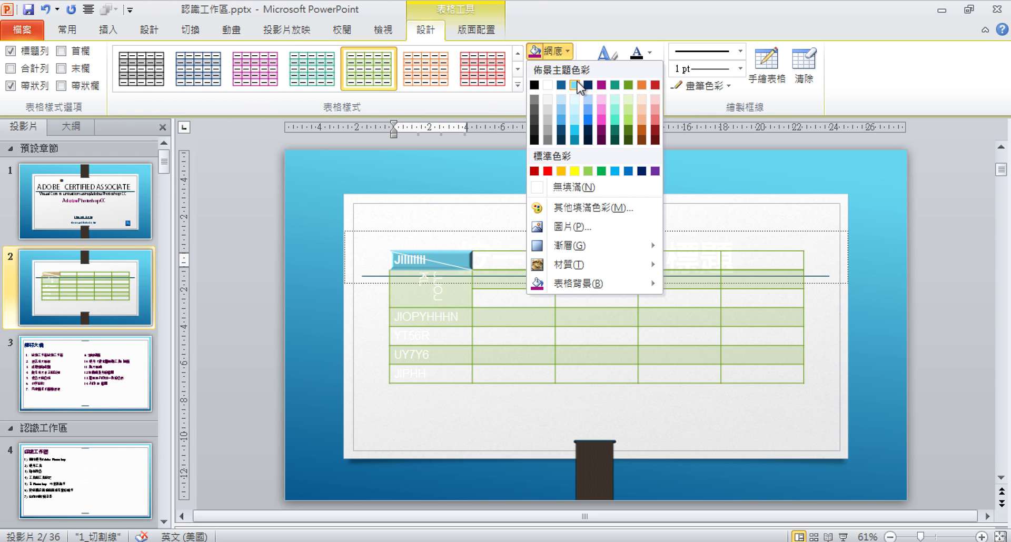
pyautogui.moveTo(598, 290)
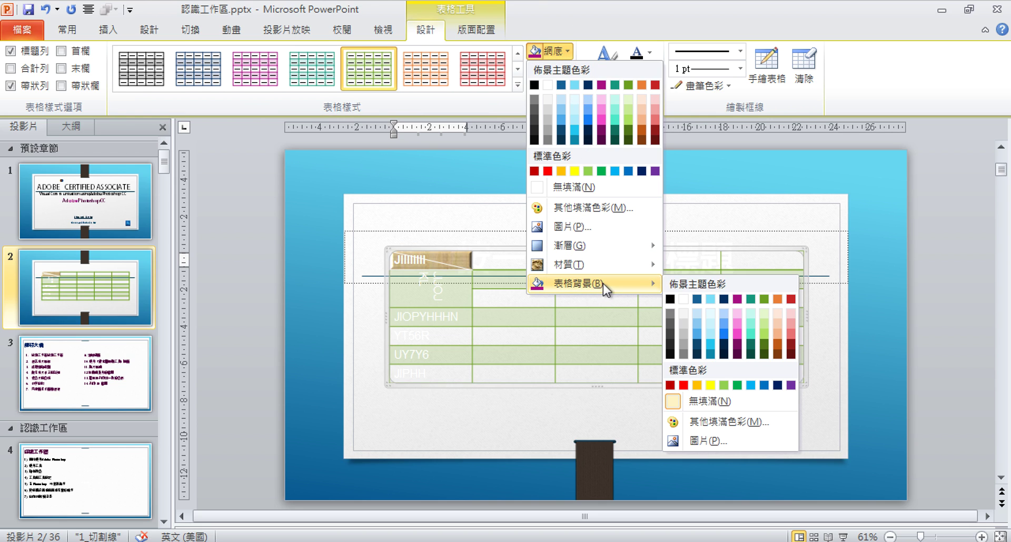
pyautogui.click(743, 439)
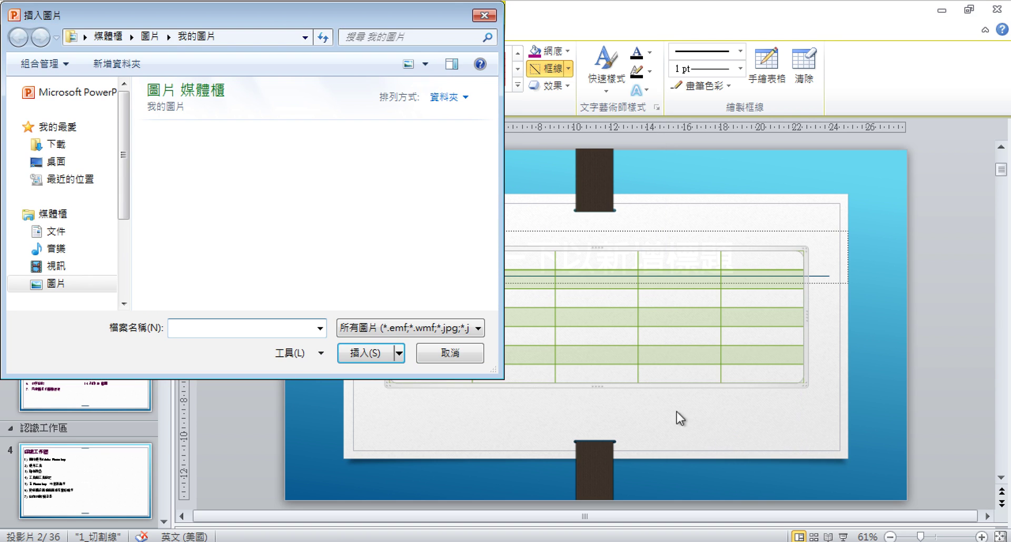
pyautogui.click(102, 280)
pyautogui.click(176, 205)
pyautogui.doubleClick(178, 210)
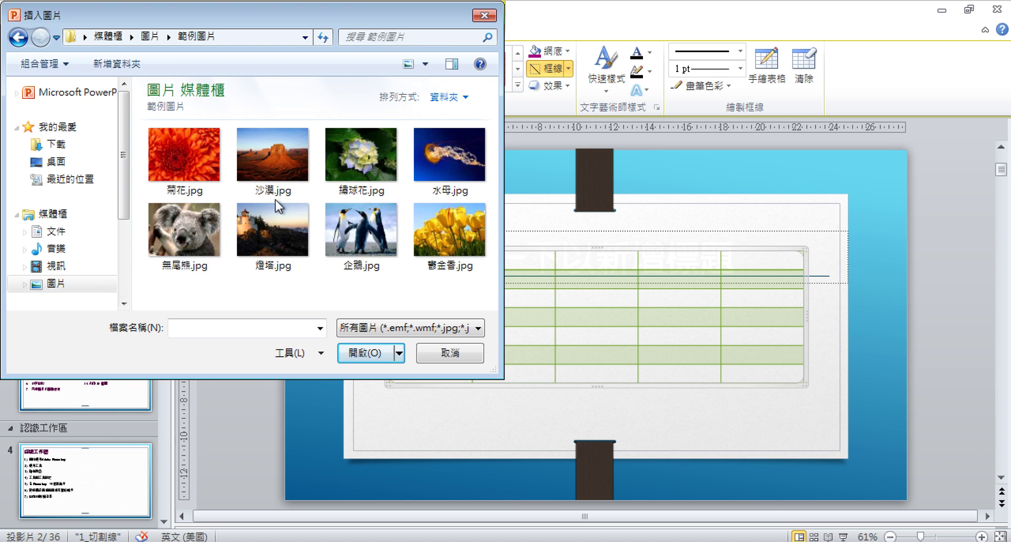
pyautogui.click(277, 166)
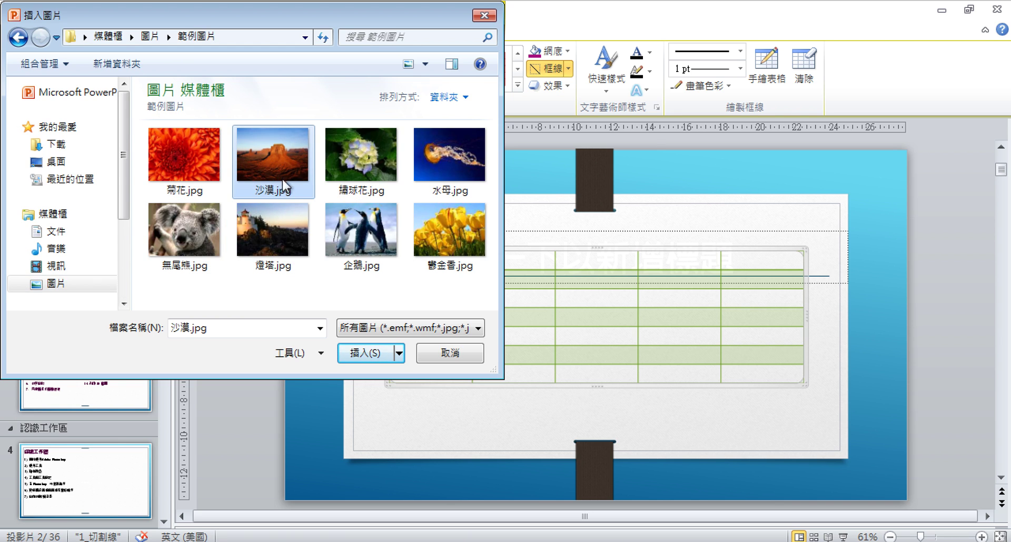
pyautogui.click(386, 354)
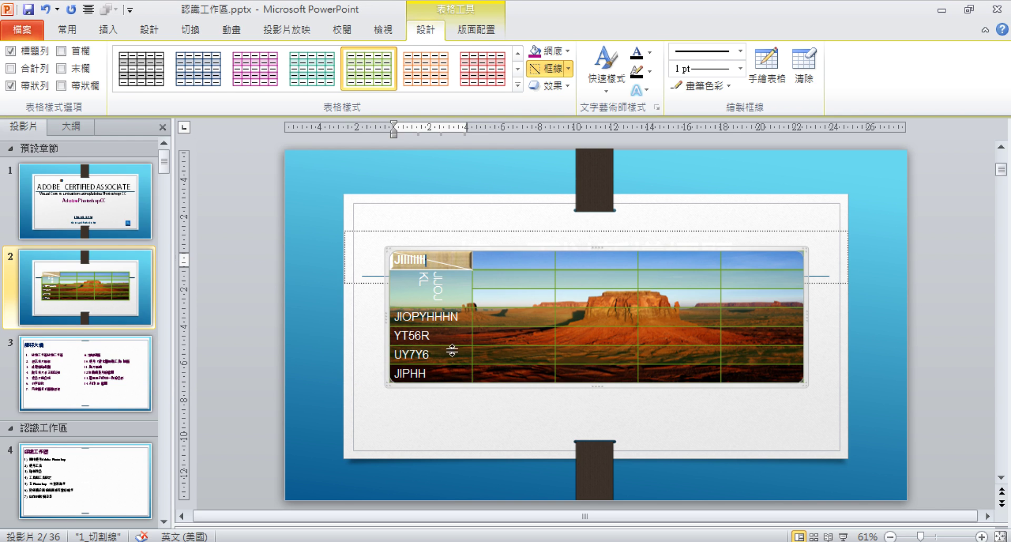
# Move the table slightly down and to the right on slide 2.
pyautogui.click(507, 412)
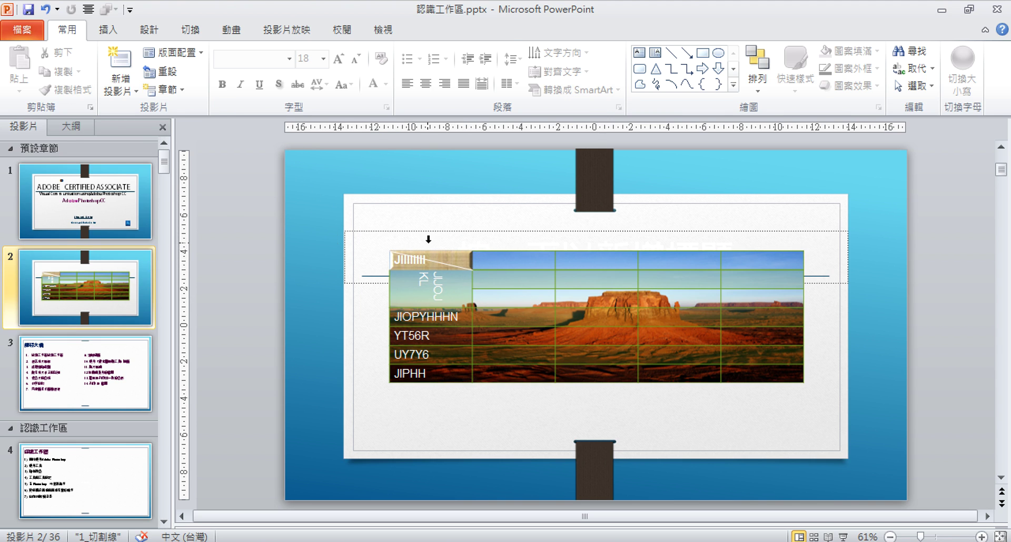
pyautogui.click(396, 253)
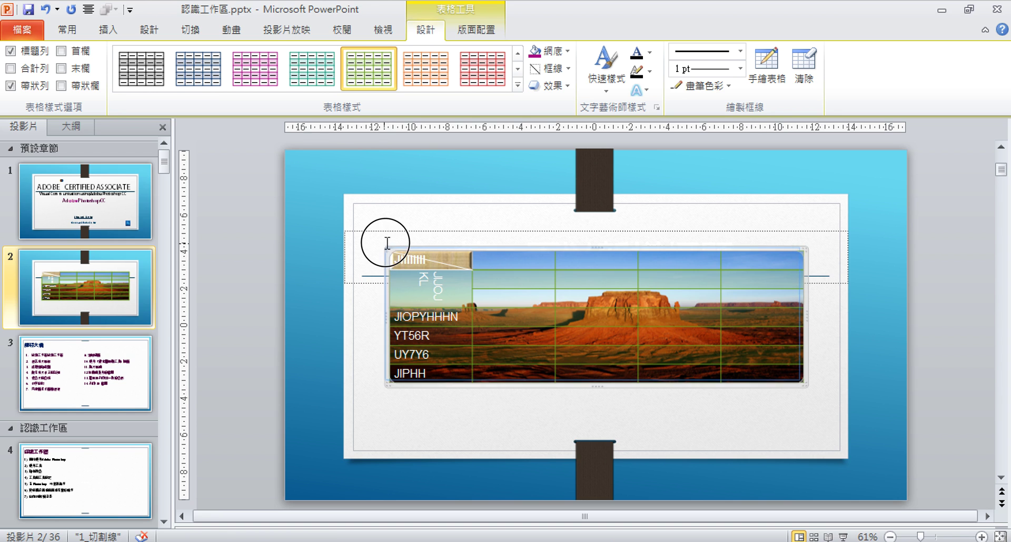
pyautogui.moveTo(386, 243); pyautogui.dragTo(374, 232)
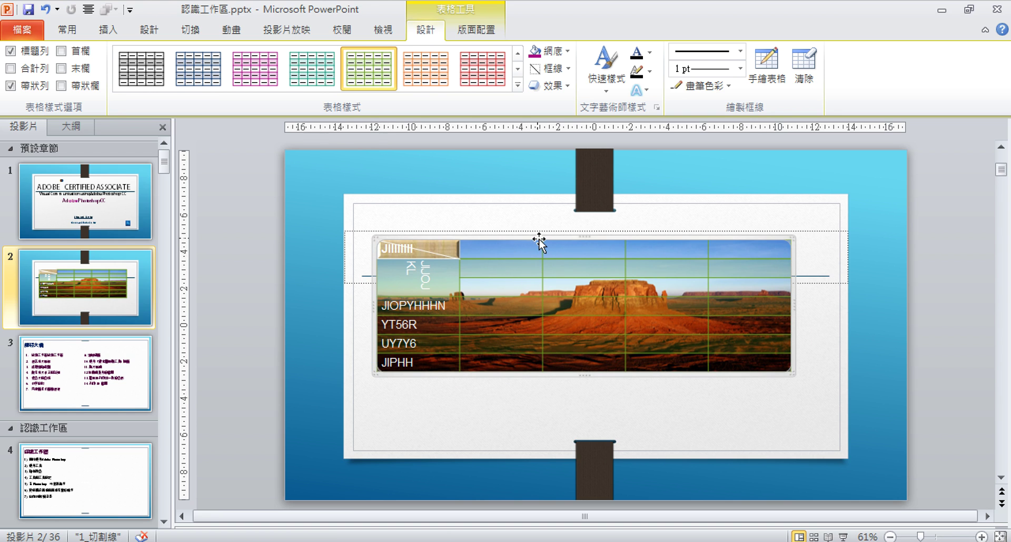
pyautogui.moveTo(538, 241); pyautogui.dragTo(570, 272)
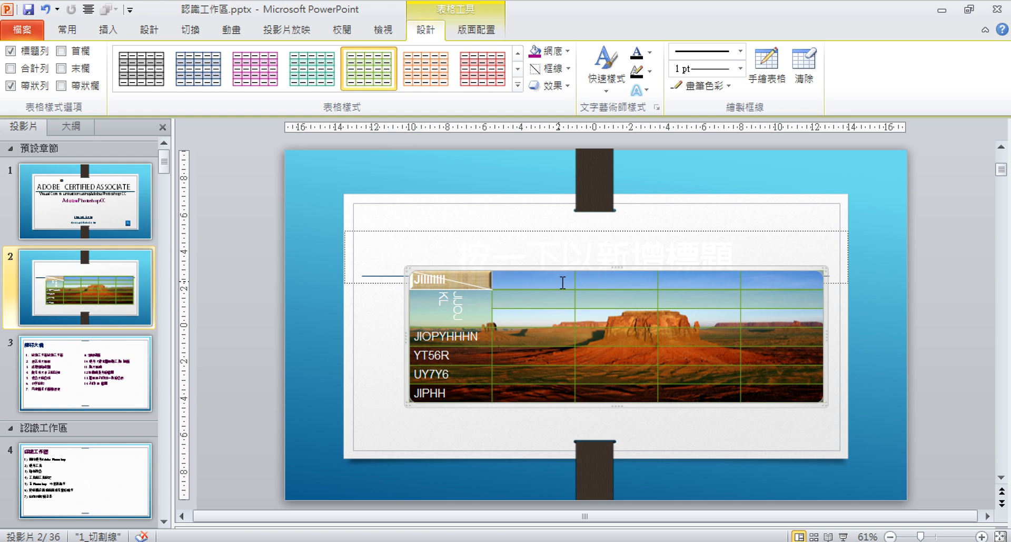
# Clear the table's borders with No Border, then apply All Borders to every cell.
pyautogui.click(567, 69)
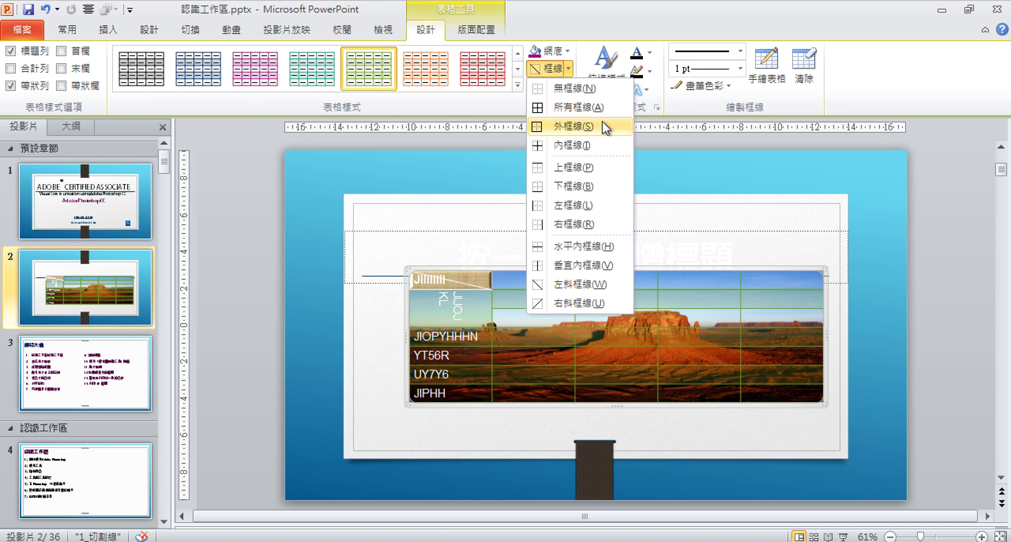
pyautogui.click(595, 88)
pyautogui.click(568, 69)
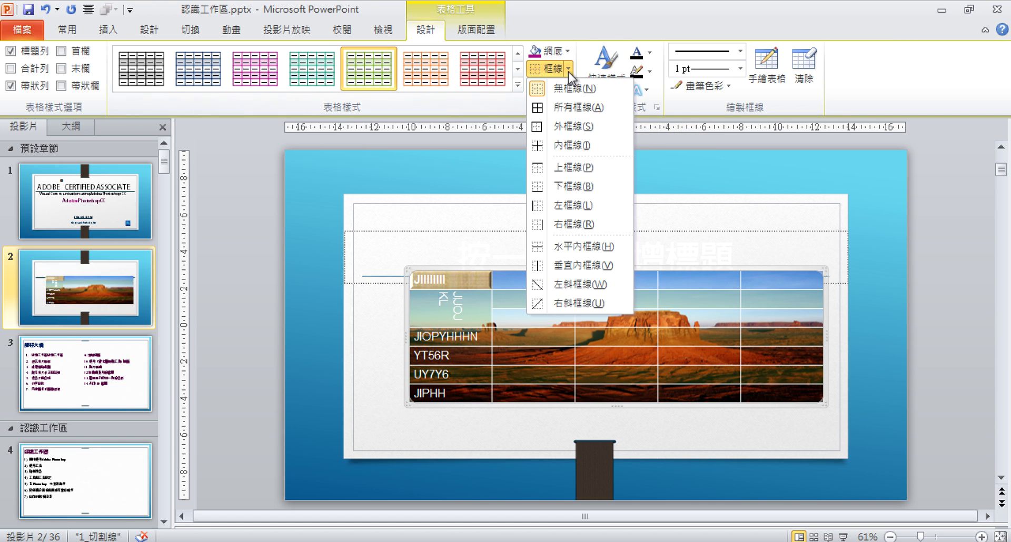
pyautogui.click(579, 112)
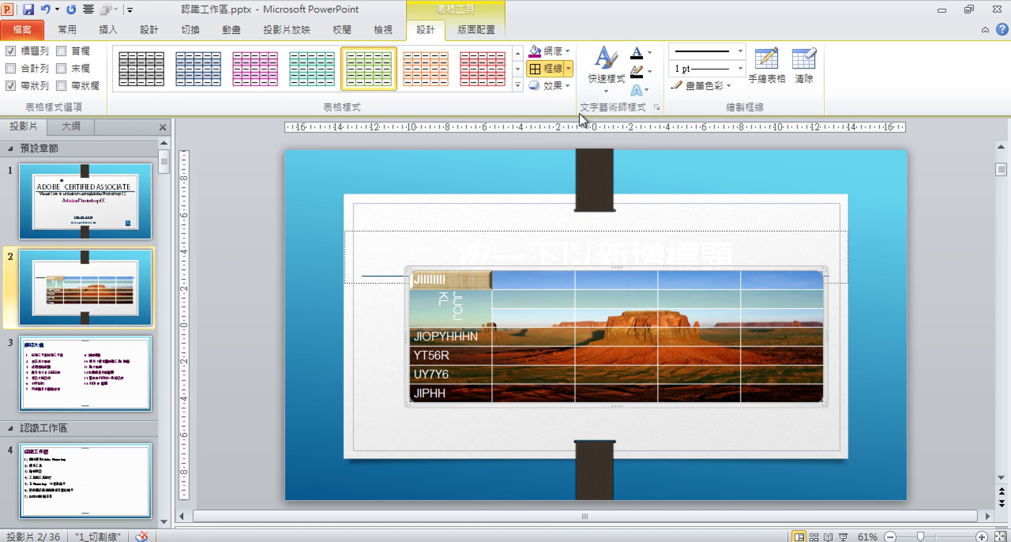
pyautogui.click(569, 69)
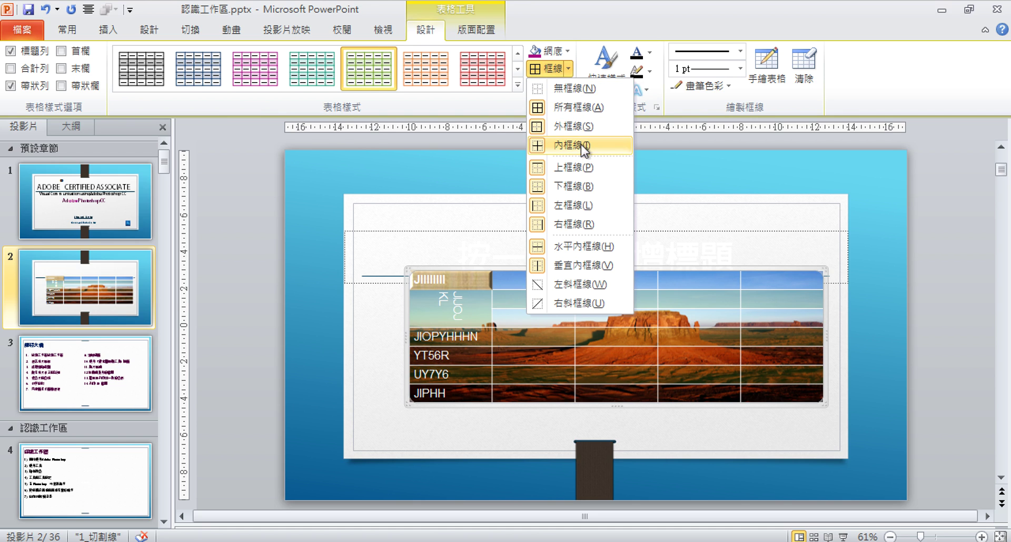